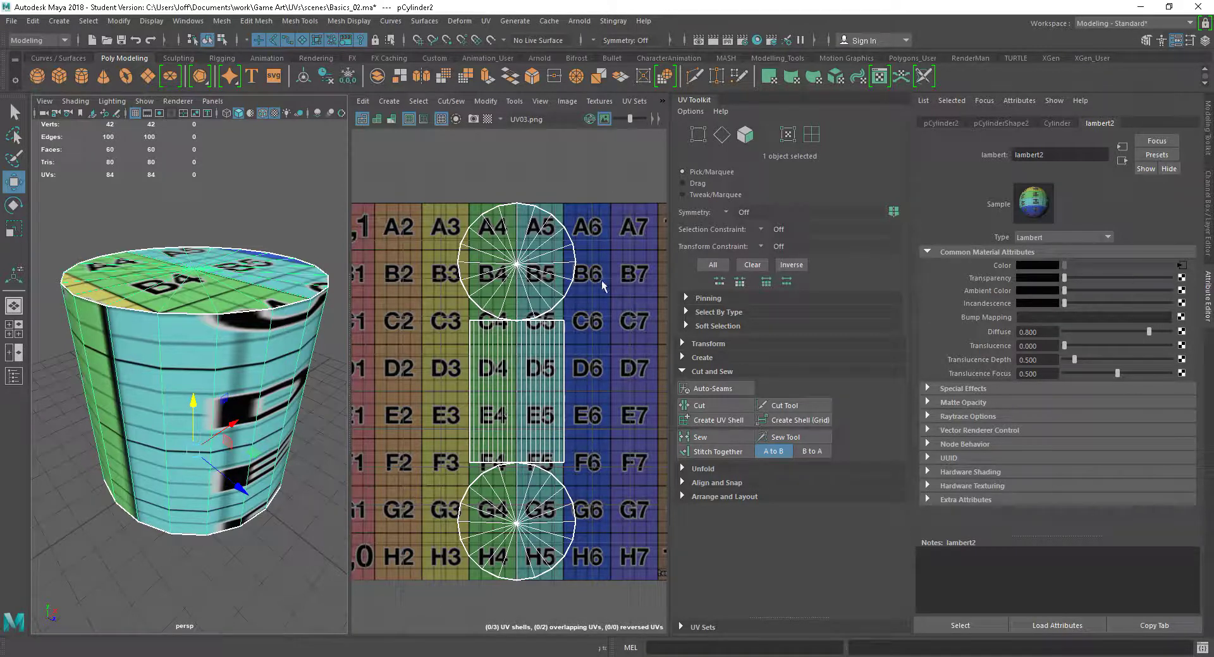
- Apply a planar UV projection to the whole cylinder and frame the resulting layout
left_click(705, 343)
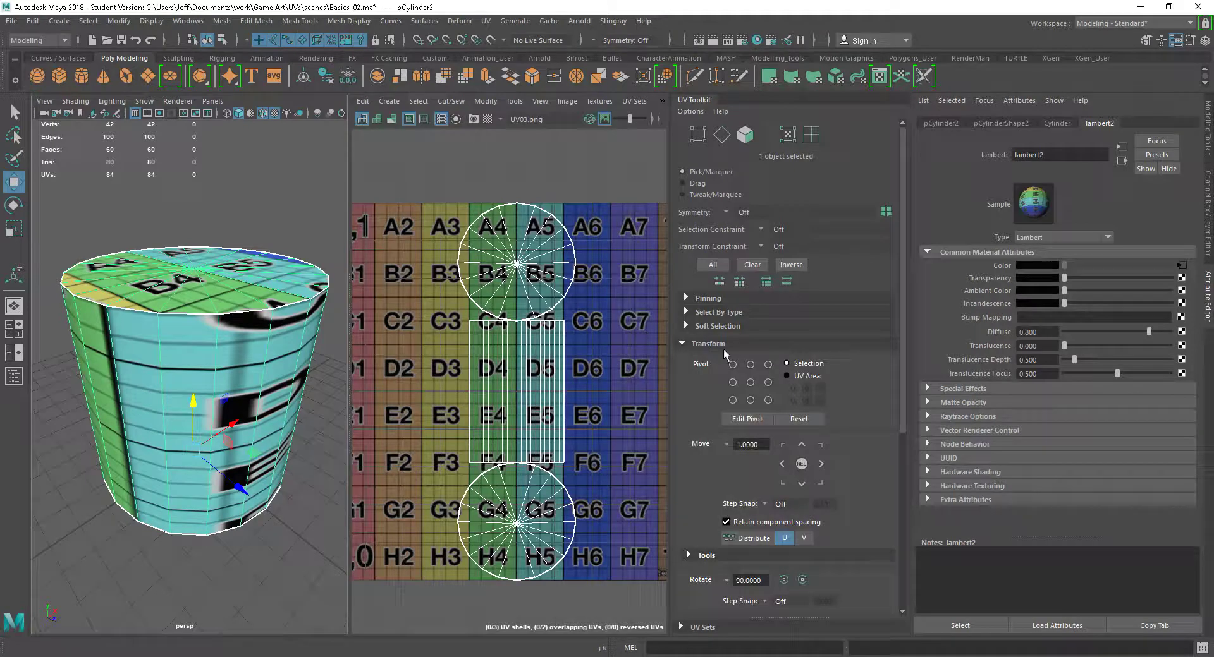
left_click(708, 345)
left_click(695, 435)
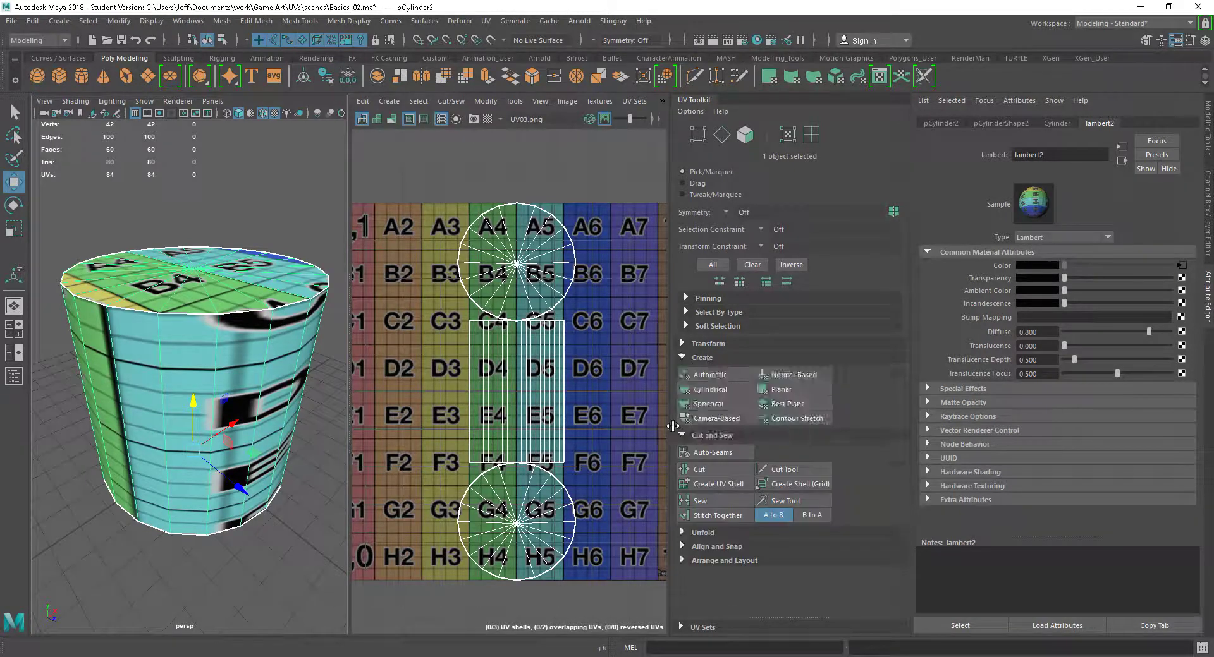
left_click(781, 389)
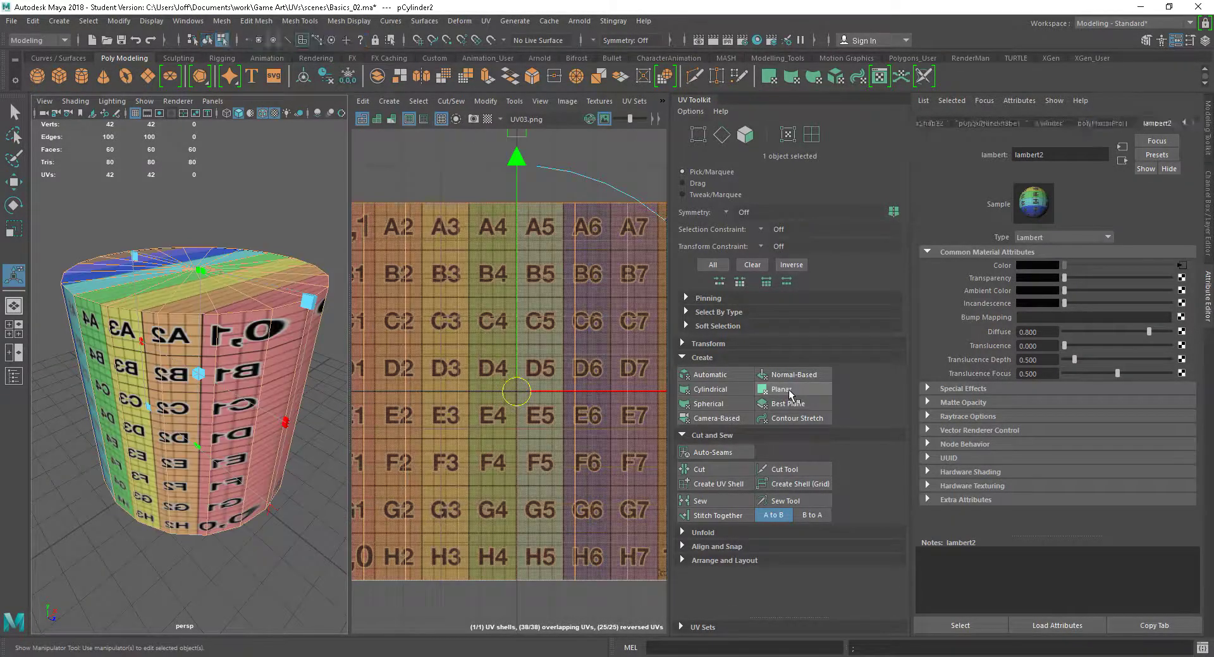
key("q")
key("f")
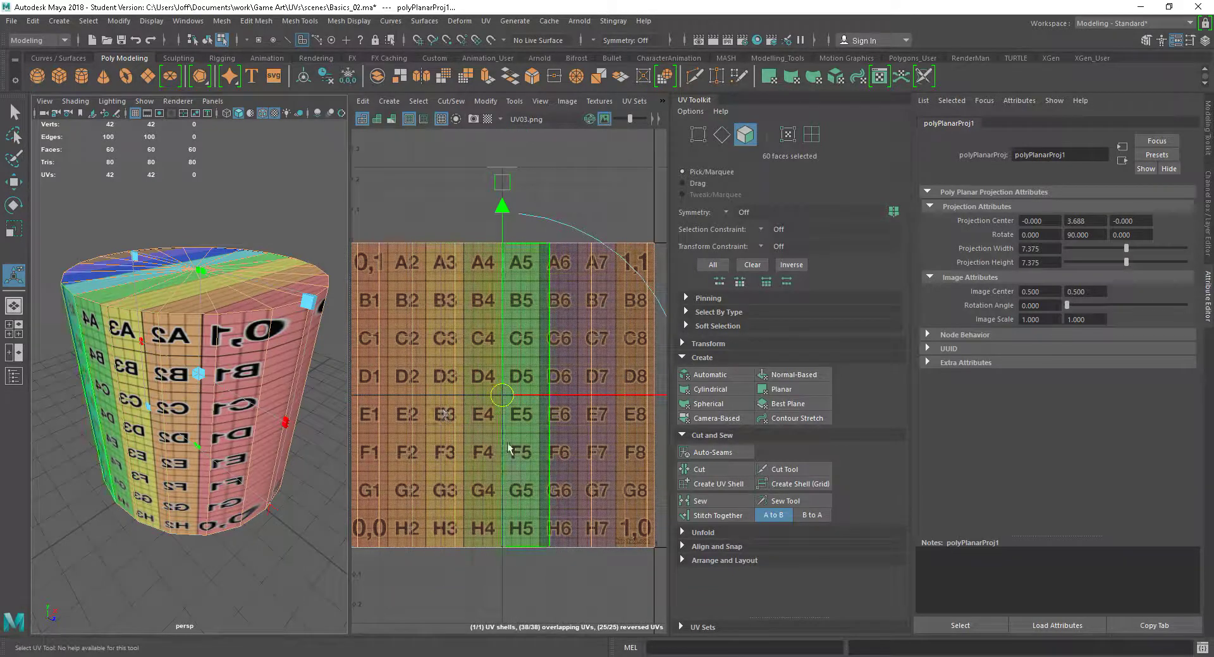
scroll(516, 448, "down", 2)
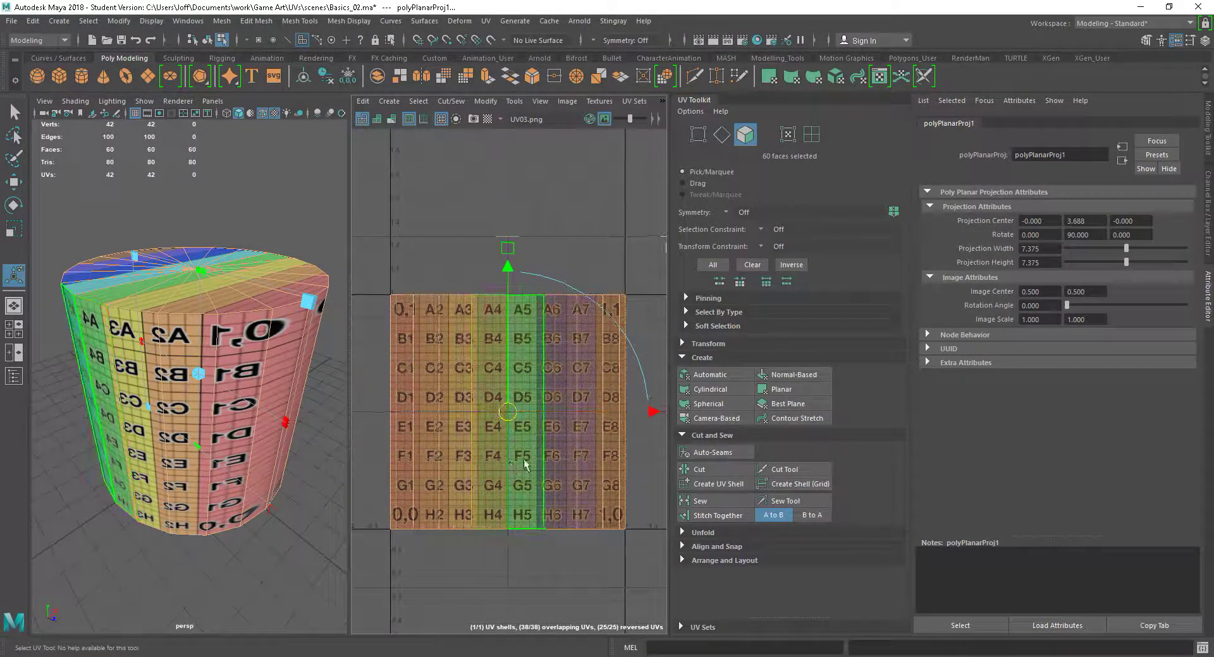
- Examine the planar projection around the cylinder's sides and in the UV layout, clearing the face selection
left_click_drag(244, 405, 223, 393, "alt")
right_click_drag(256, 424, 217, 402, "alt")
left_click_drag(270, 433, 269, 424, "alt")
mouse_move(221, 387)
left_mouse_down("alt")
mouse_move(269, 397)
mouse_move(223, 398)
left_mouse_up("alt")
right_click_drag(222, 398, 271, 398, "alt")
scroll(276, 408, "up", 3)
scroll(270, 445, "down", 3)
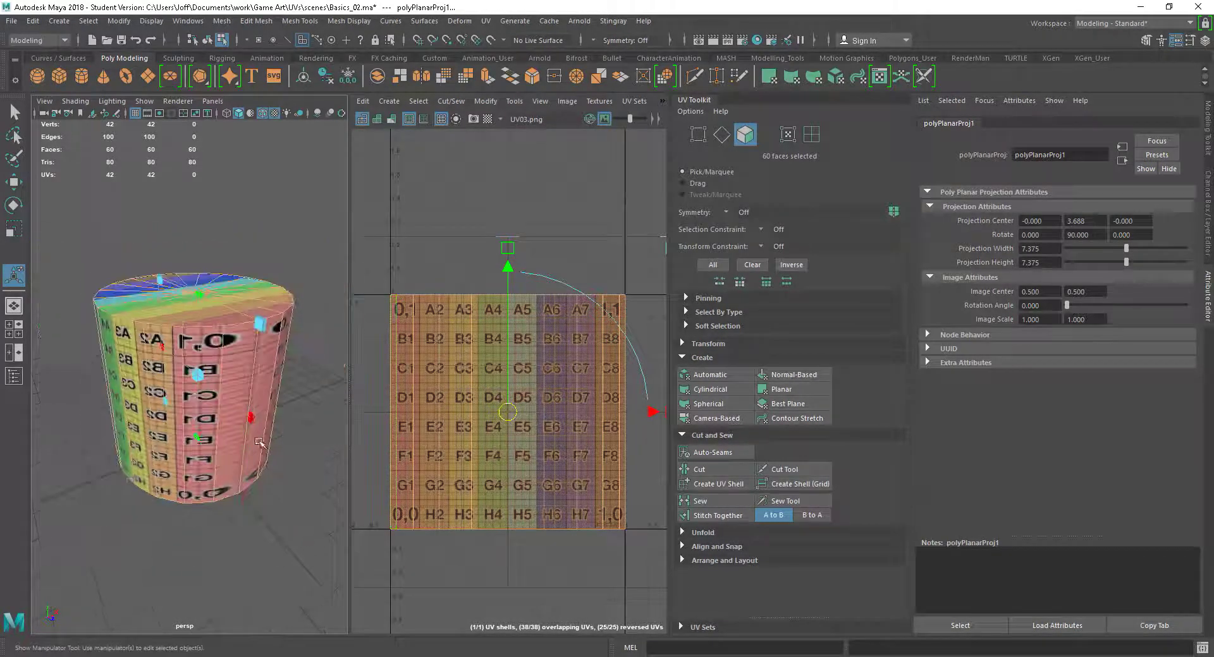
mouse_move(219, 450)
left_mouse_down("alt")
mouse_move(240, 454)
mouse_move(230, 446)
left_mouse_up("alt")
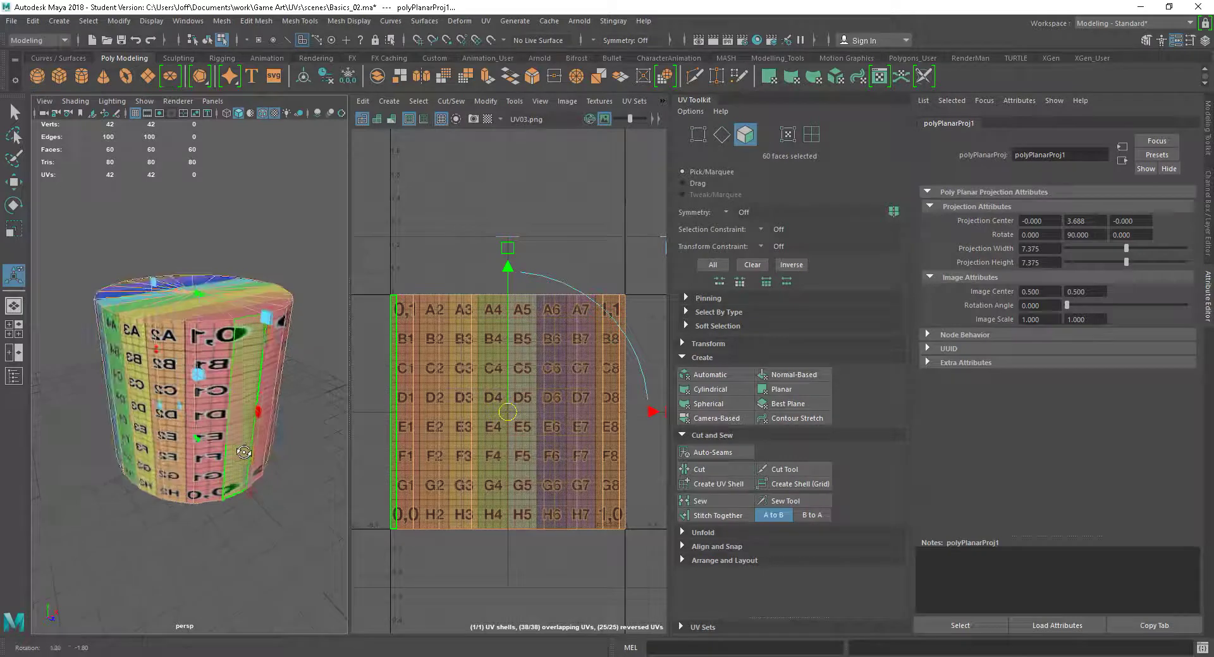
right_click_drag(229, 444, 177, 408, "alt")
scroll(215, 417, "up", 3)
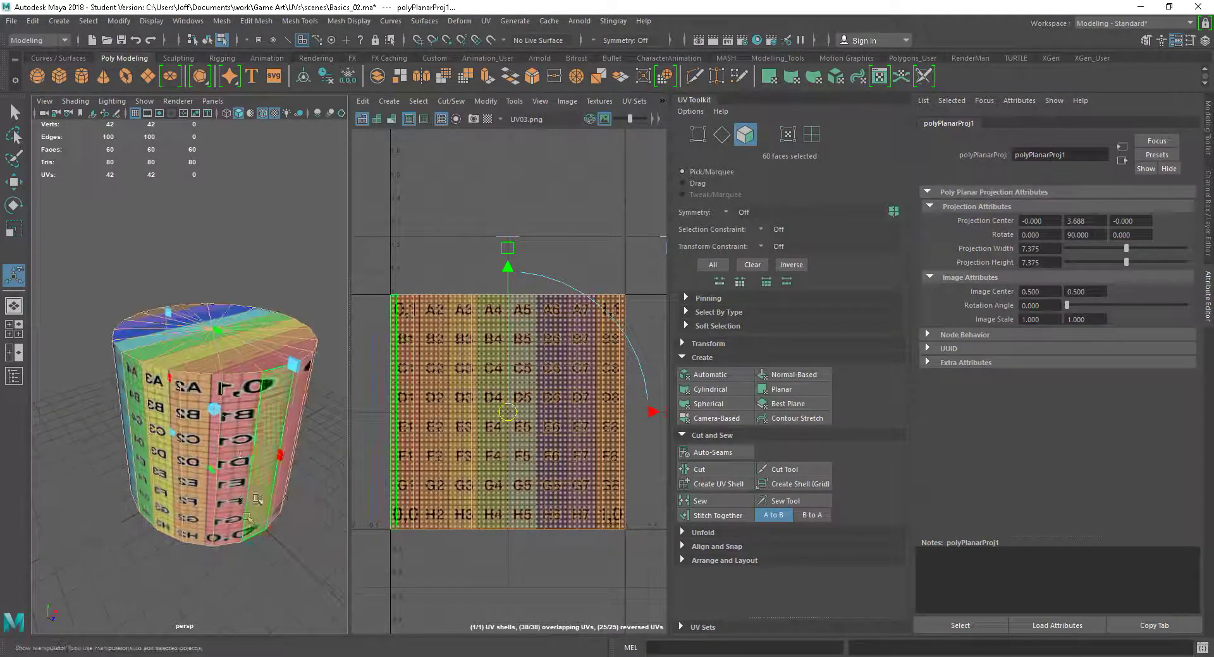
left_click(311, 594)
scroll(282, 499, "down", 3)
left_click_drag(332, 537, 318, 491, "alt")
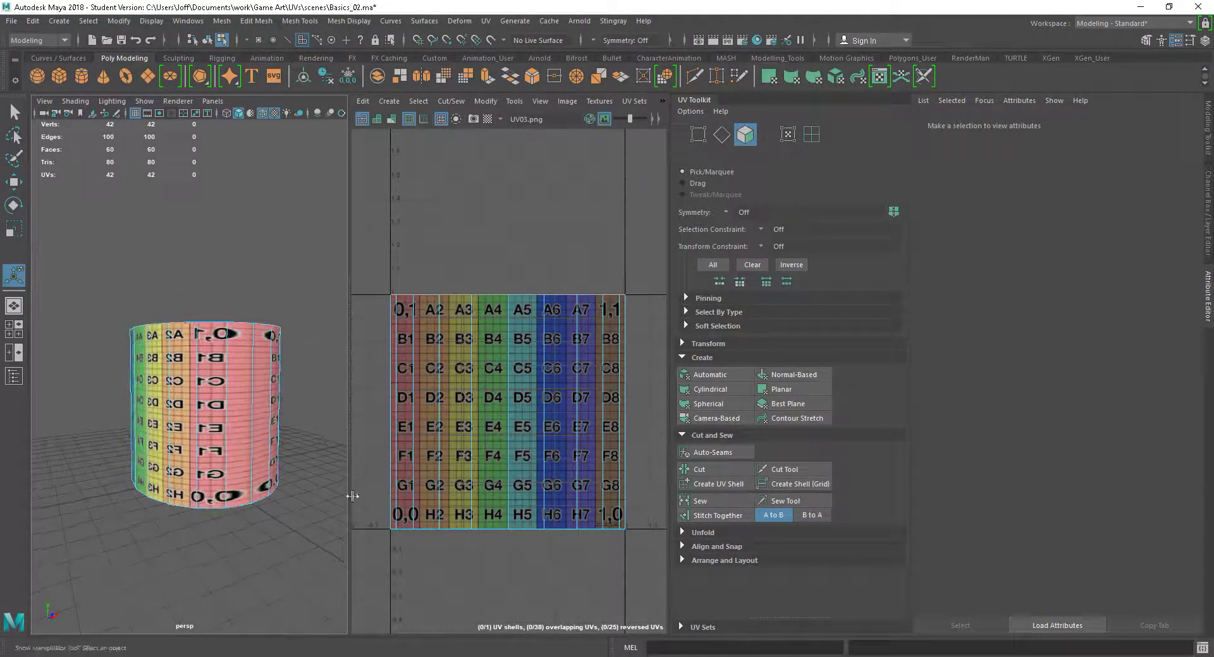
scroll(575, 472, "down", 2)
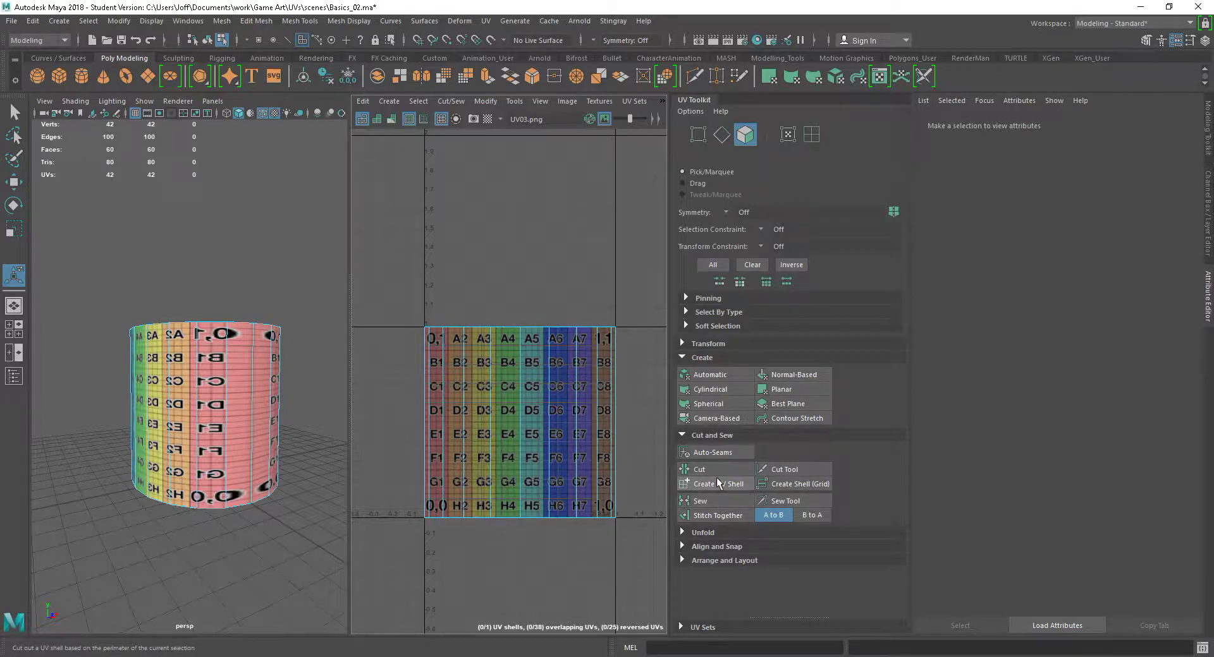
- Select the ring of side faces on the cylinder and create a UV shell from them
left_click_drag(261, 418, 255, 424, "alt")
right_click_drag(293, 435, 224, 416, "alt")
left_click_drag(277, 406, 82, 422, "alt")
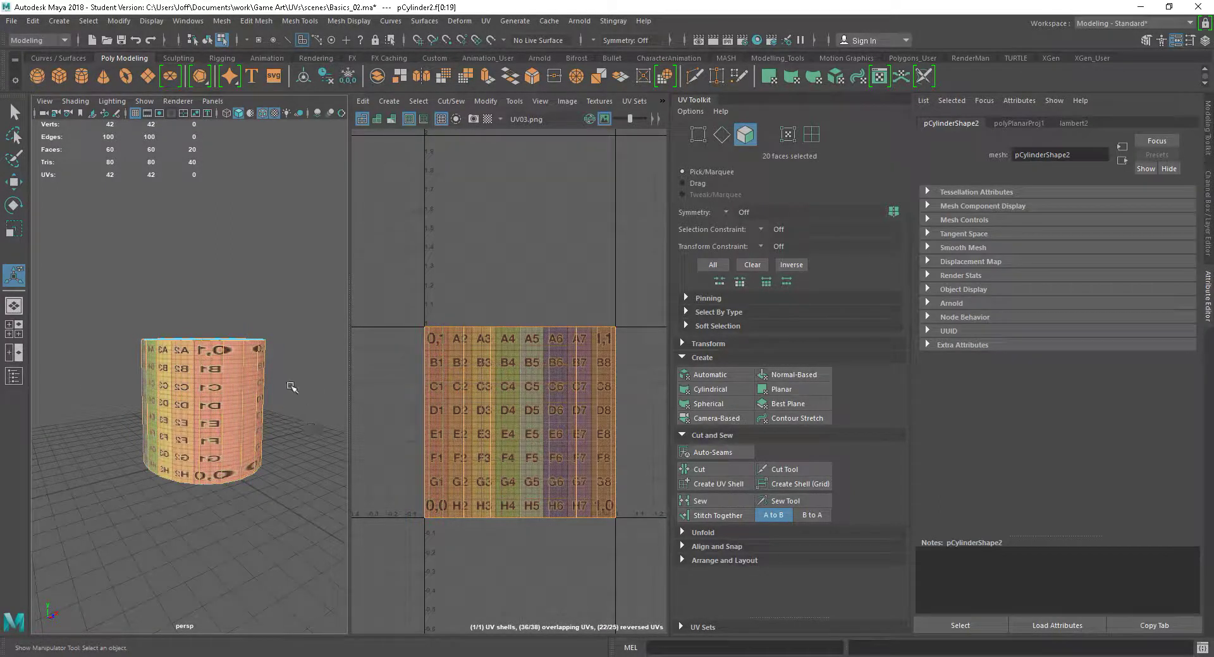
left_click_drag(204, 443, 210, 450, "alt")
right_click_drag(209, 450, 251, 458, "alt")
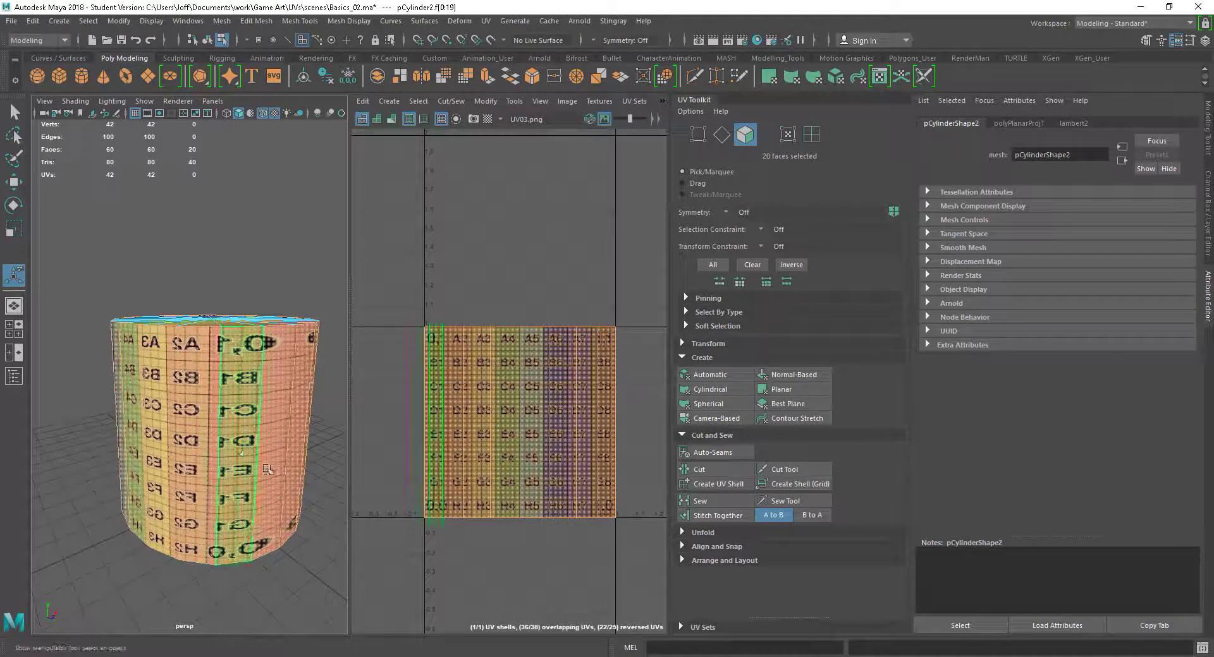
left_click(721, 483)
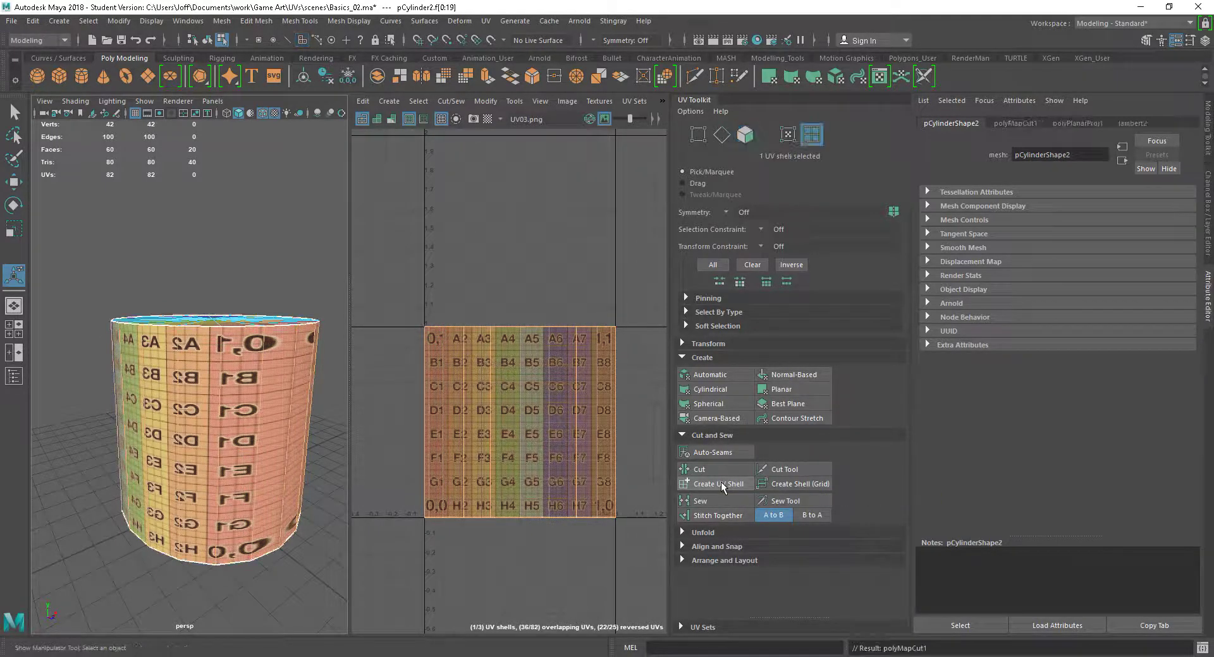
- Select all UVs of the side shell and move them above the texture grid
right_click_drag(536, 447, 594, 451)
double_click(613, 487)
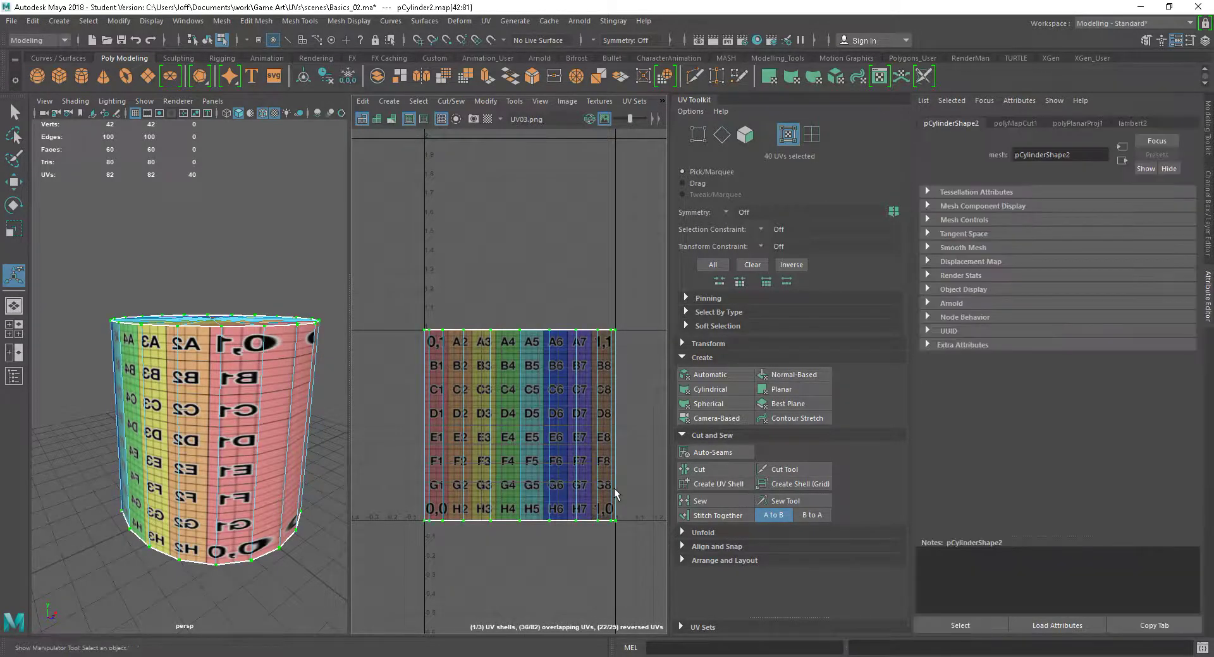
key("w")
left_click_drag(521, 434, 510, 198)
scroll(565, 399, "down", 2)
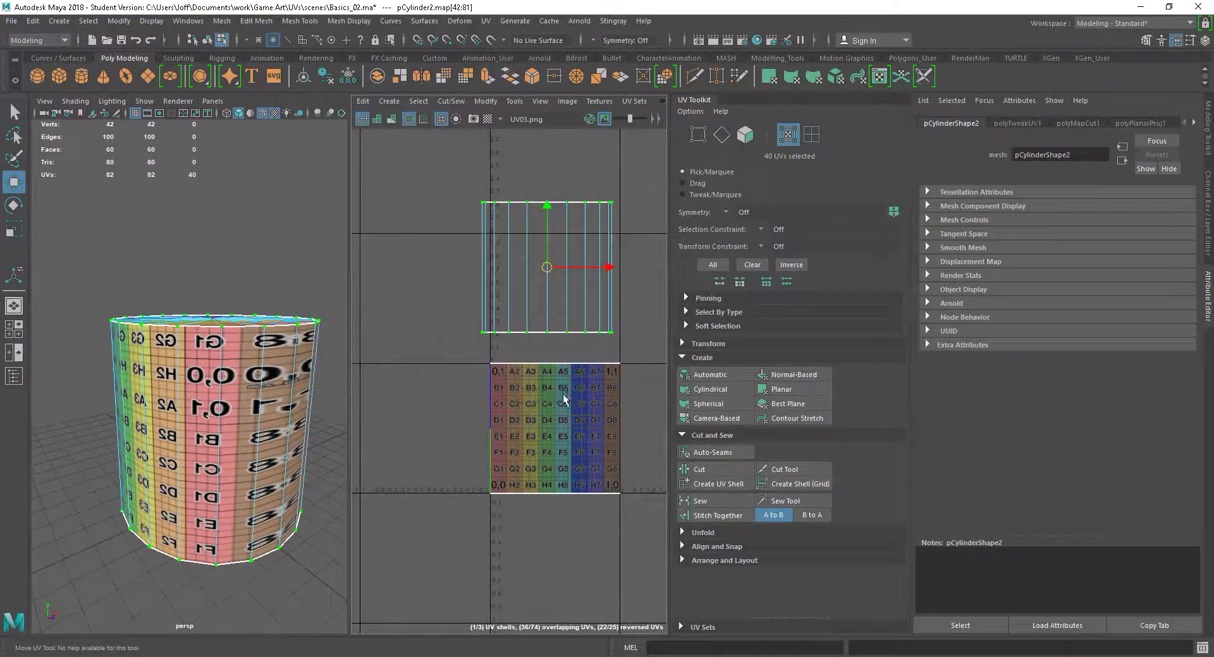
scroll(524, 414, "up", 2)
left_click_drag(505, 255, 502, 241)
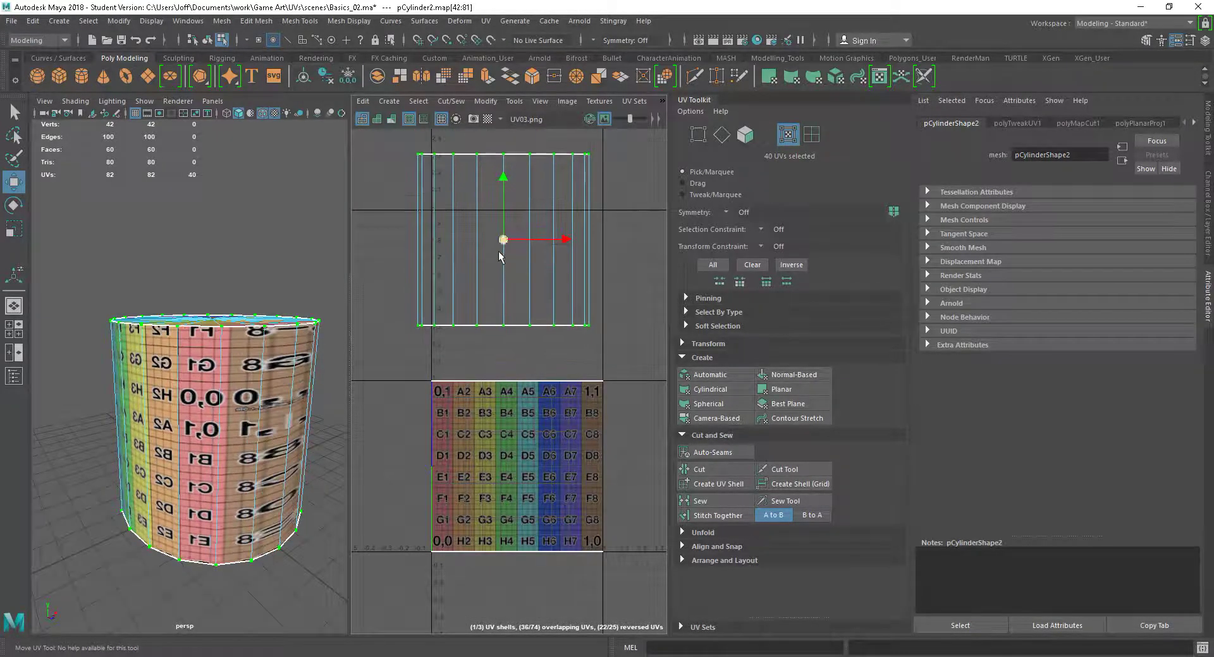
- Select the UVs of the top cap shell, move them slightly upward and check the cap on the model
double_click(489, 381)
left_click_drag(517, 381, 518, 373)
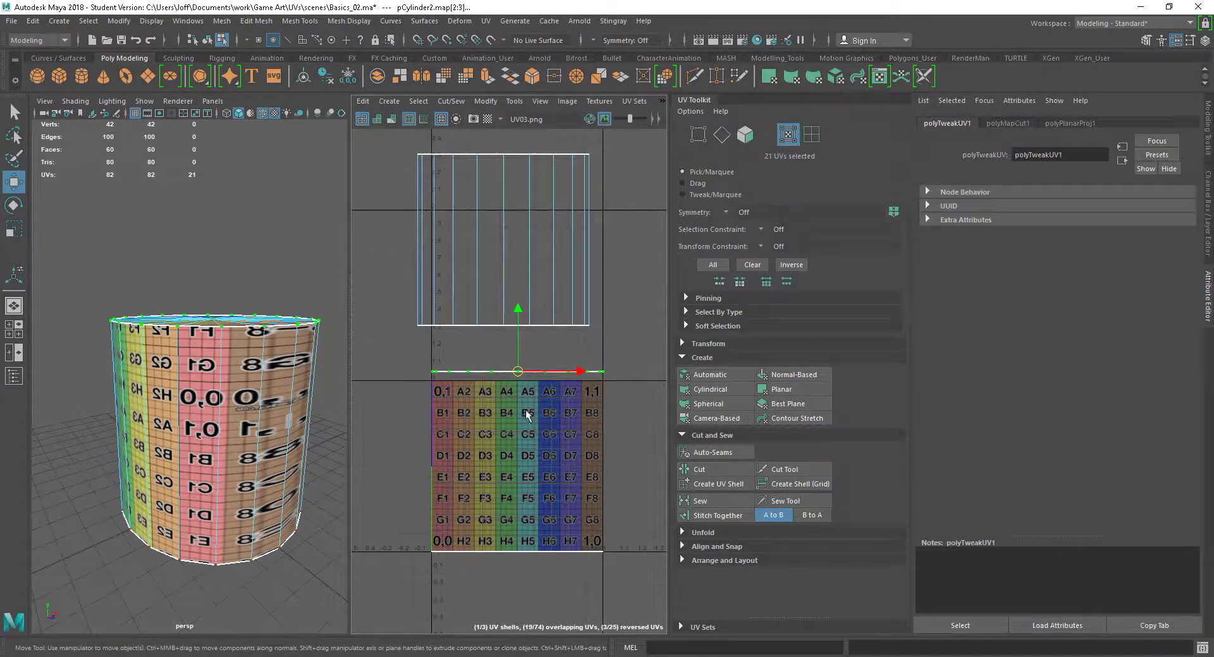
left_click_drag(289, 370, 288, 433, "alt")
scroll(288, 433, "down", 3)
scroll(162, 434, "up", 3)
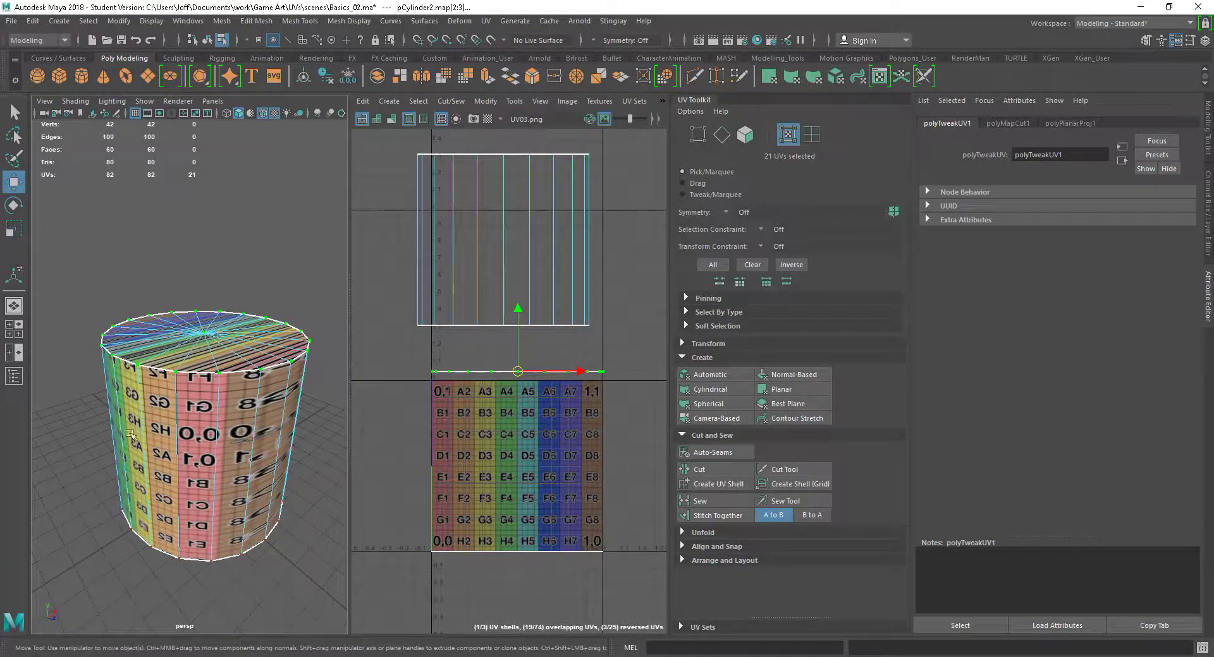
- Undo the moves of the cap and side UV shells
key("ctrl+z")
key("ctrl+z")
key("ctrl+z")
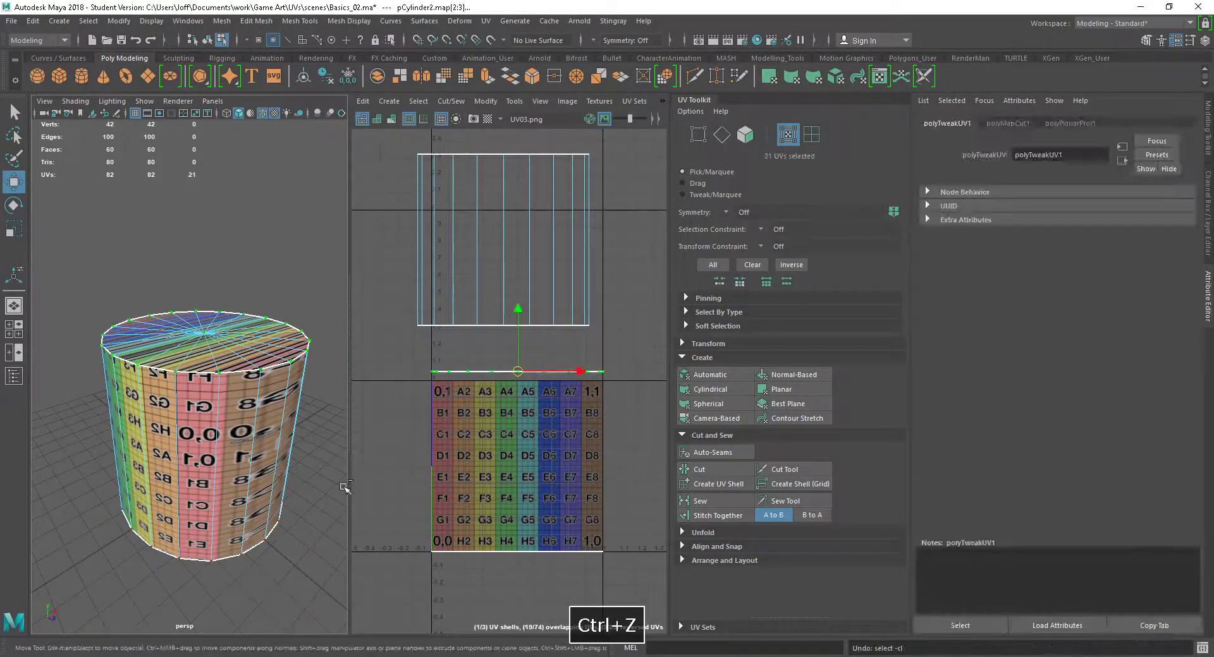
key("ctrl+z")
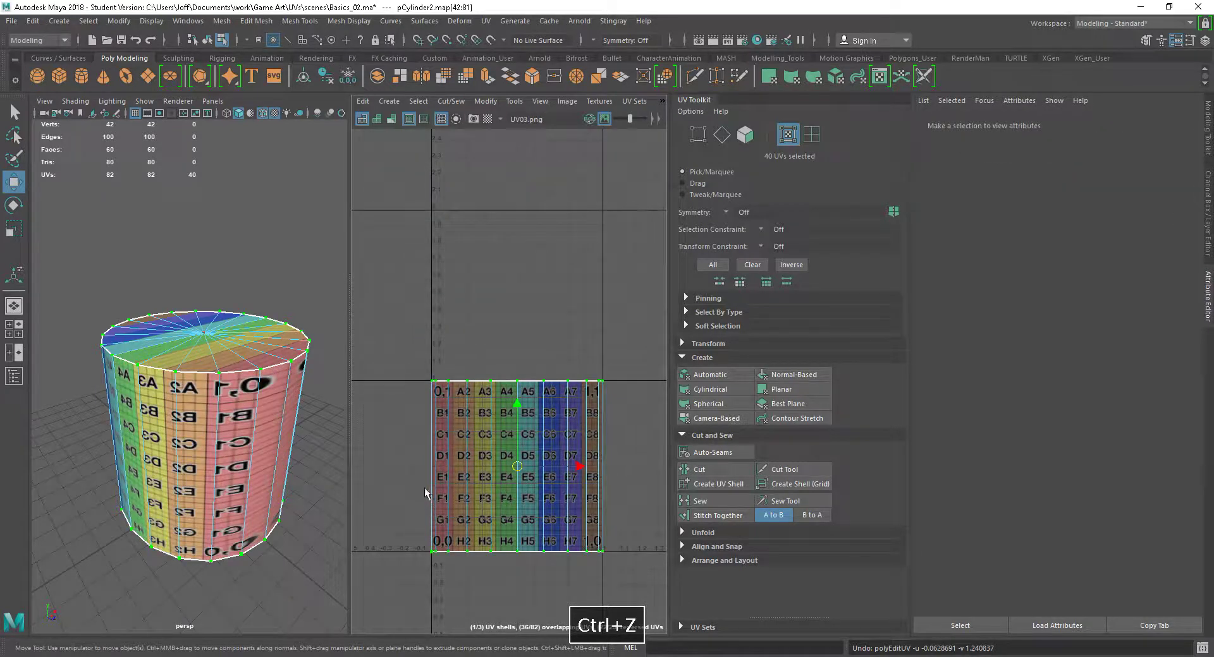
key("ctrl+z")
key("ctrl+z")
- Cut the UVs along the cylinder's top and bottom edge loops and move the side shell above the texture grid
right_click_drag(242, 391, 239, 269)
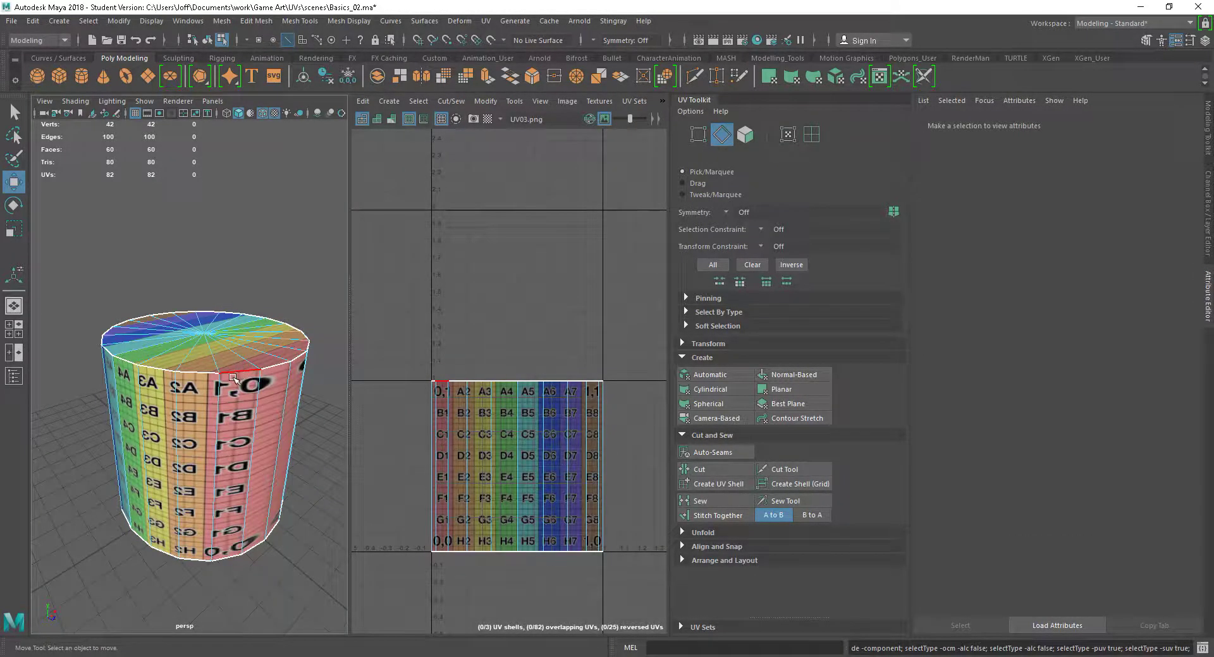
double_click(233, 378)
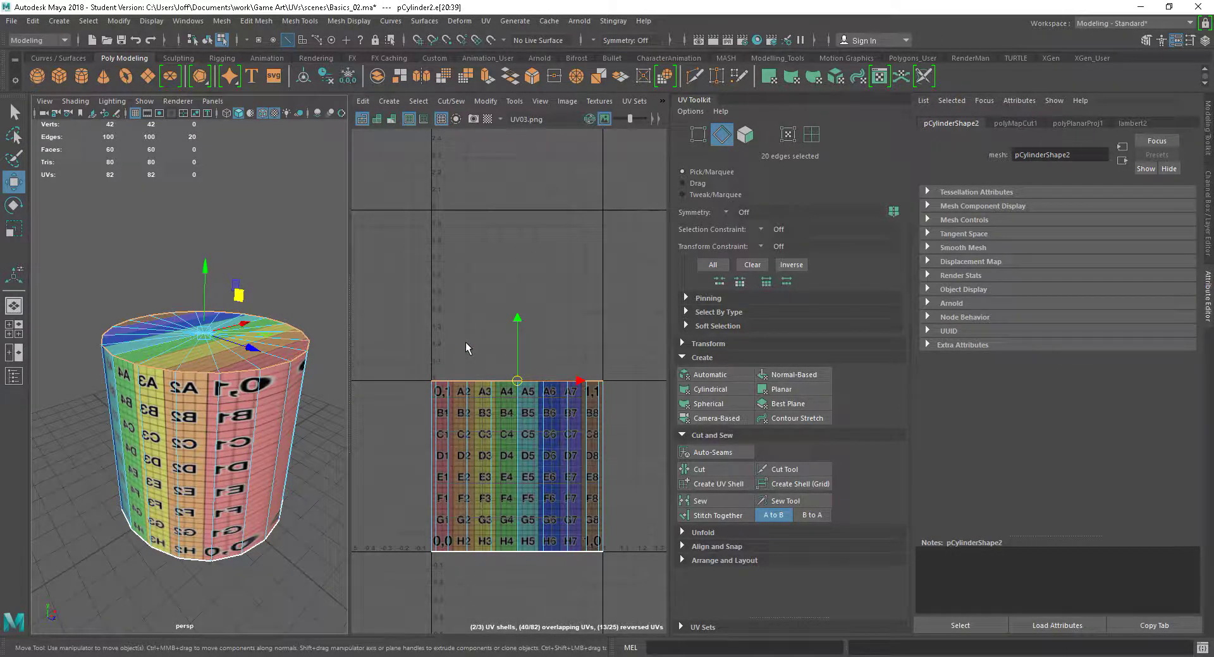
left_click(710, 481)
double_click(242, 542)
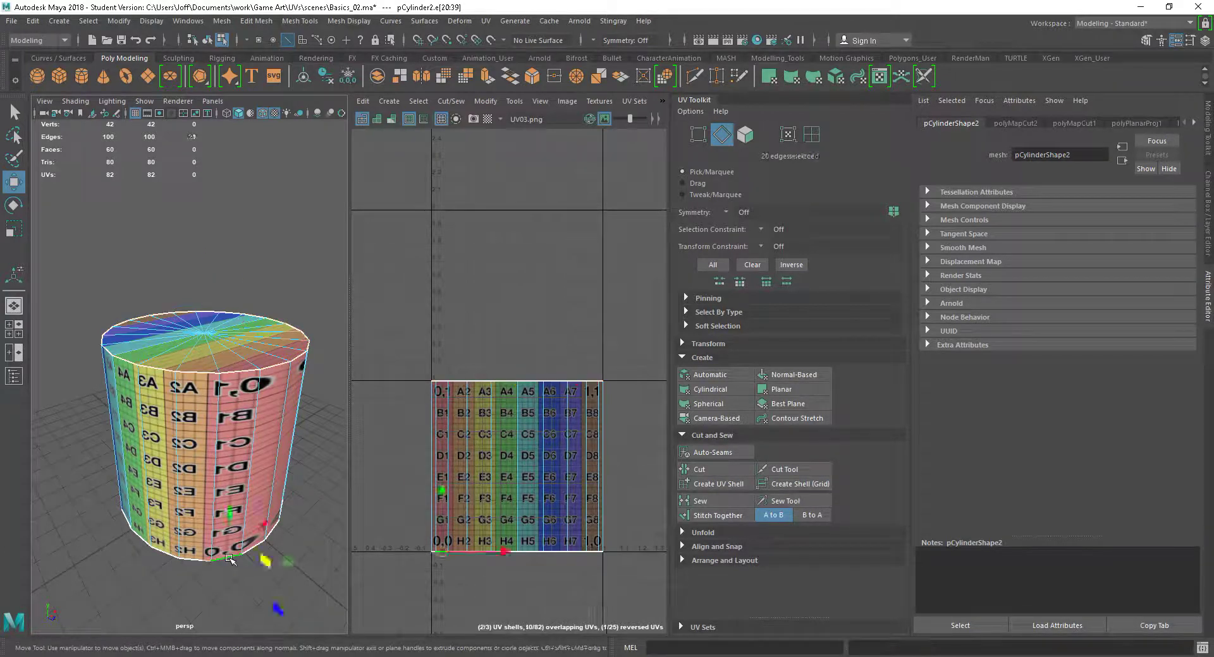
left_click(706, 469)
right_click_drag(547, 455, 597, 454)
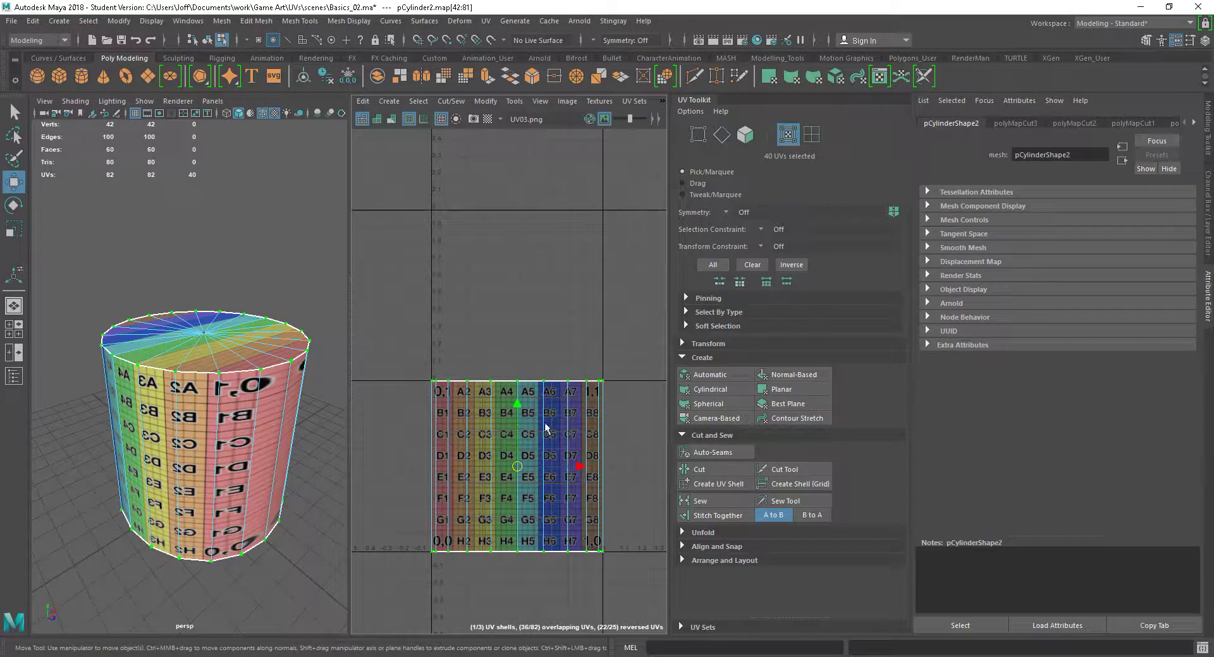
left_click_drag(517, 417, 517, 227)
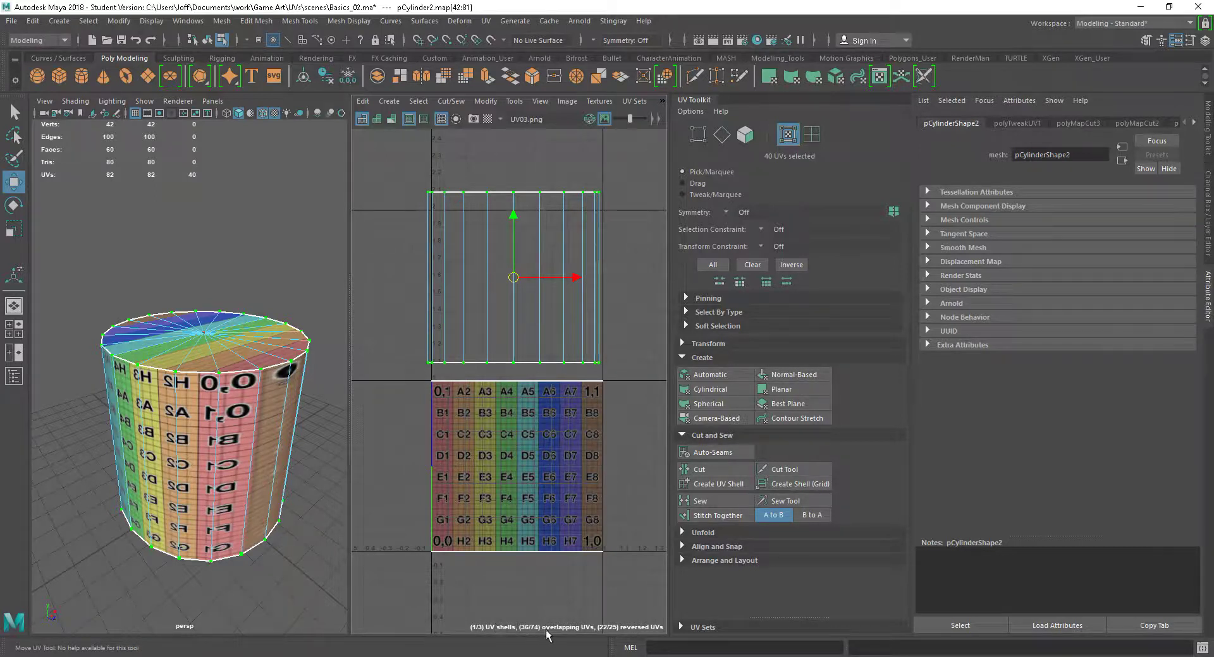
- Select four adjacent side faces of the cylinder and create a separate UV shell from them
left_click_drag(243, 453, 246, 442, "alt")
right_click_drag(245, 443, 216, 341, "alt")
right_click(216, 305)
left_click(242, 504)
left_click(242, 504, "shift")
left_click(282, 404, "shift")
left_click_drag(328, 449, 311, 431, "alt")
left_click(259, 412, "shift")
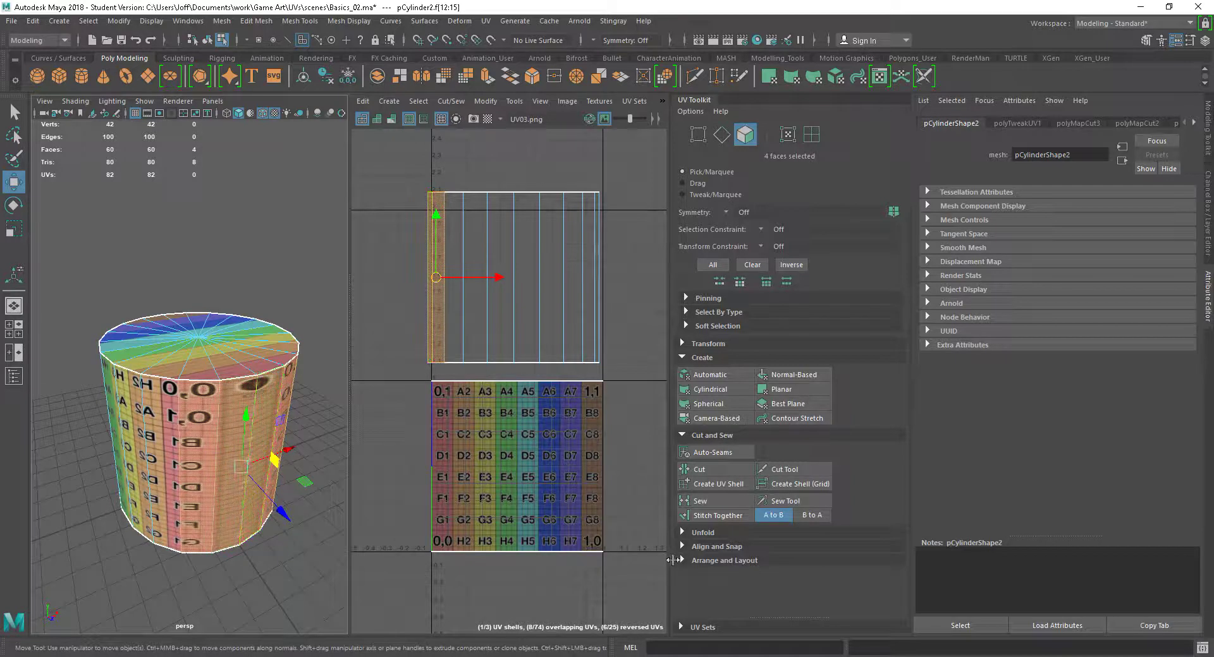
left_click(709, 485)
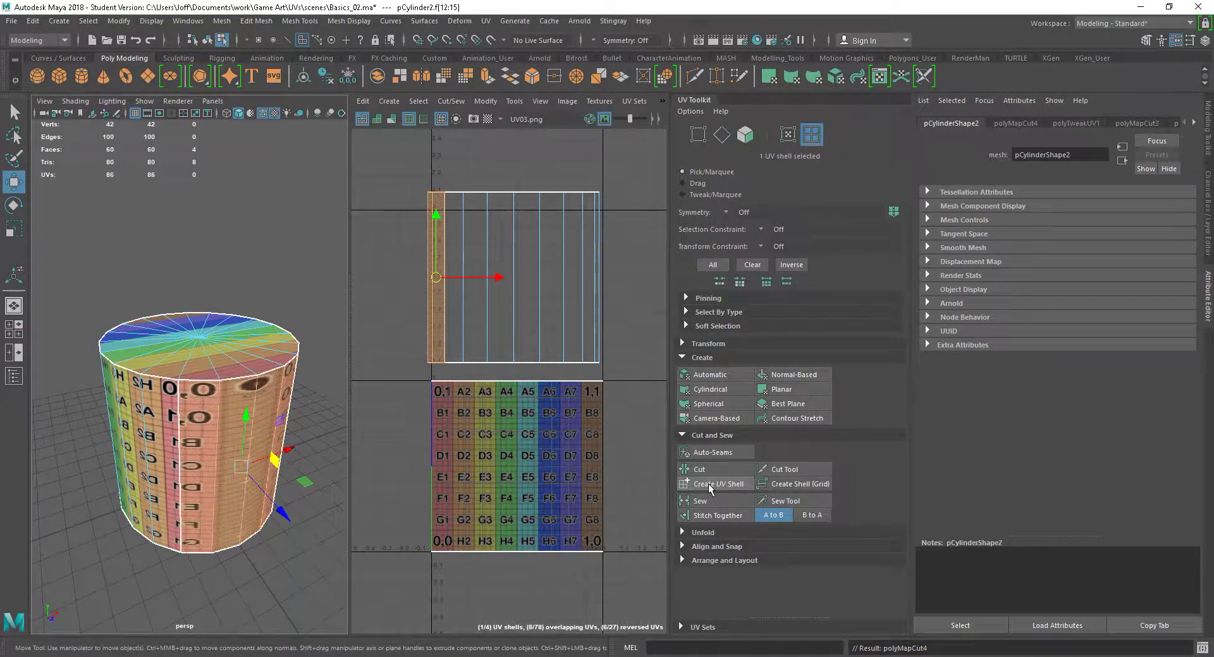
- Move the UVs of the four-face shell to the left of the remaining side shell and check the texture
right_click_drag(438, 335, 411, 370)
double_click(423, 357)
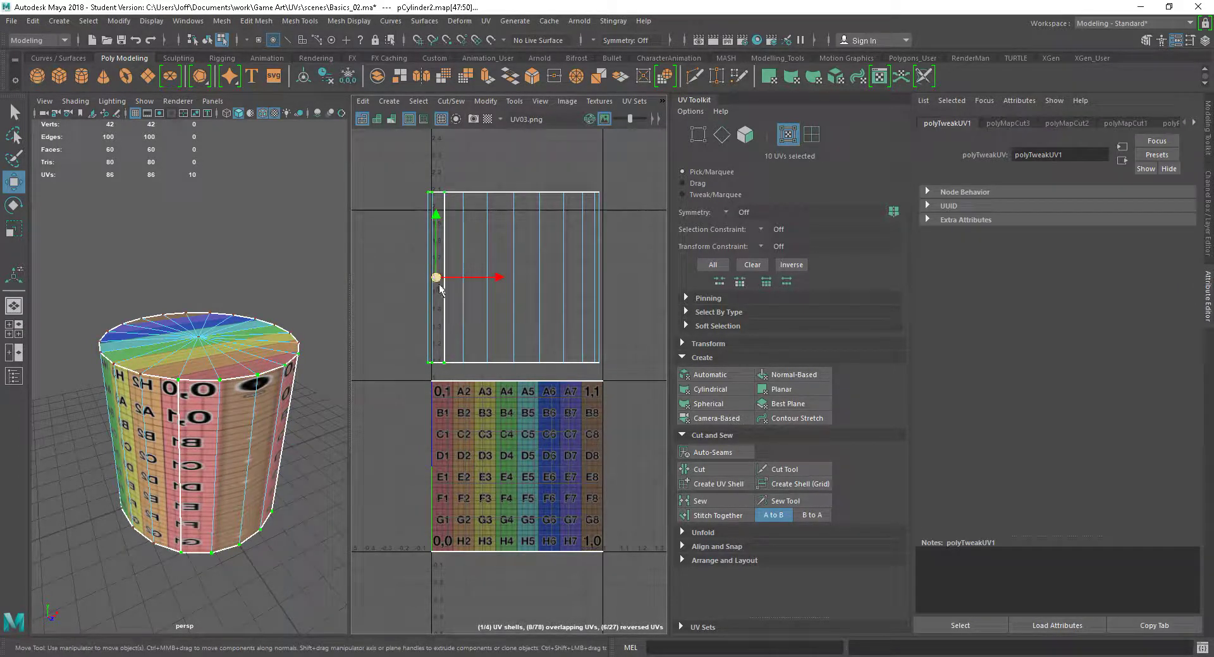
left_click_drag(438, 284, 407, 285)
left_click_drag(234, 447, 246, 446, "alt")
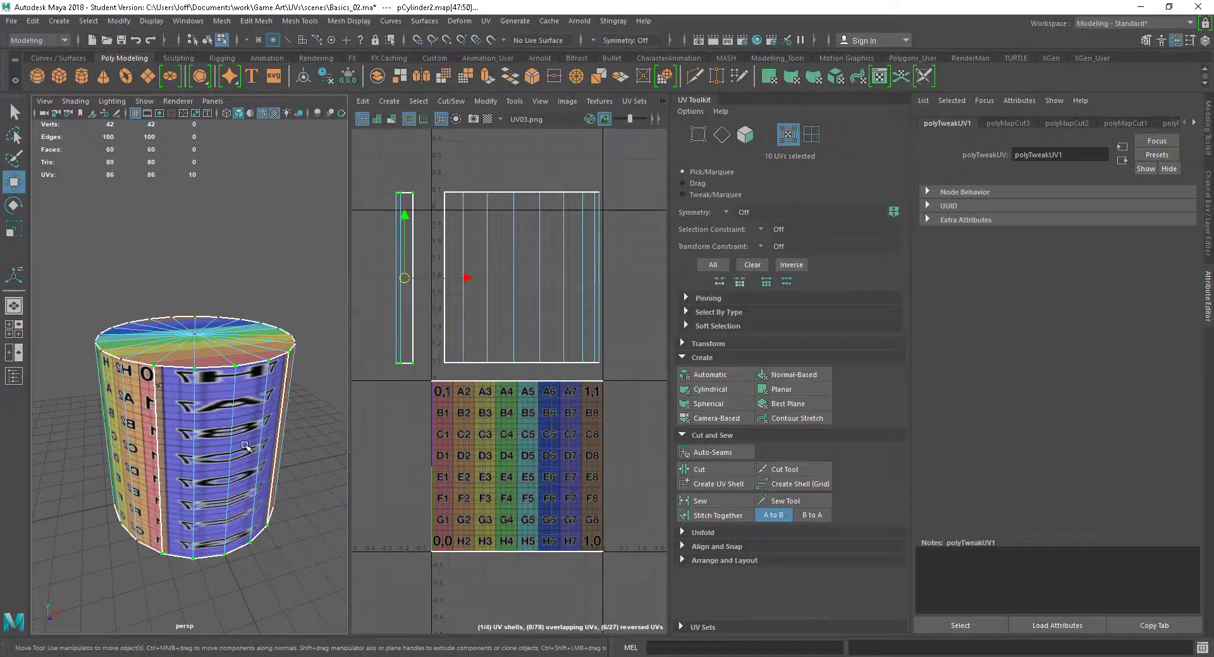
scroll(245, 447, "up", 2)
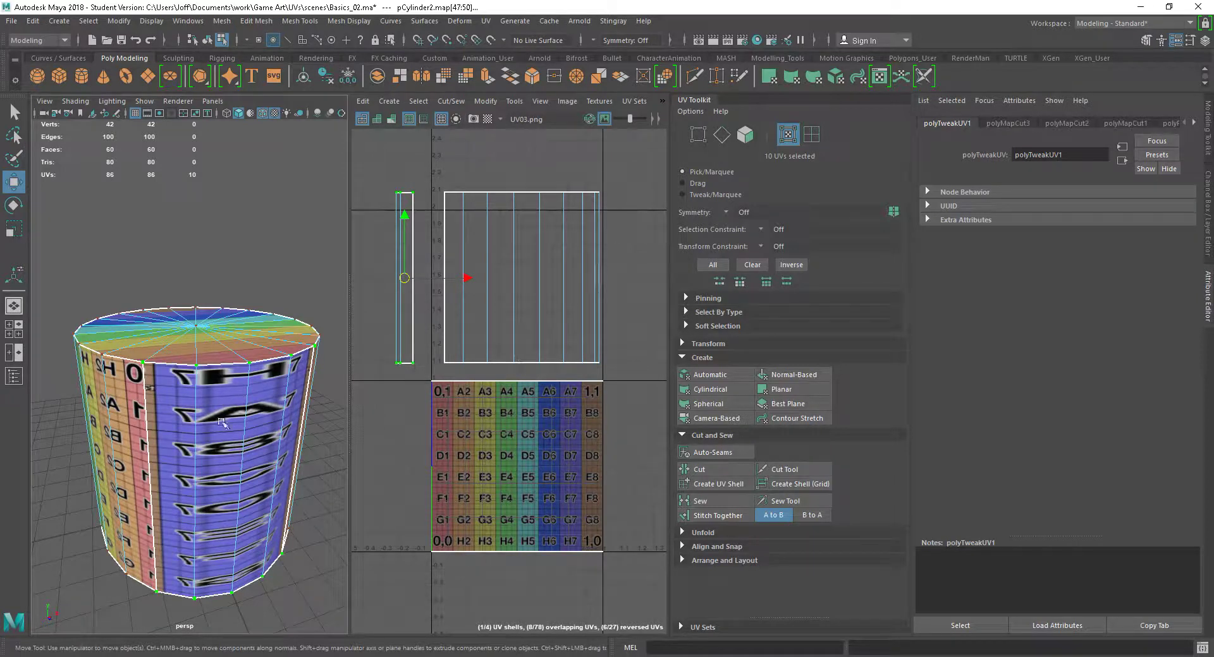
left_click_drag(222, 422, 228, 420, "alt")
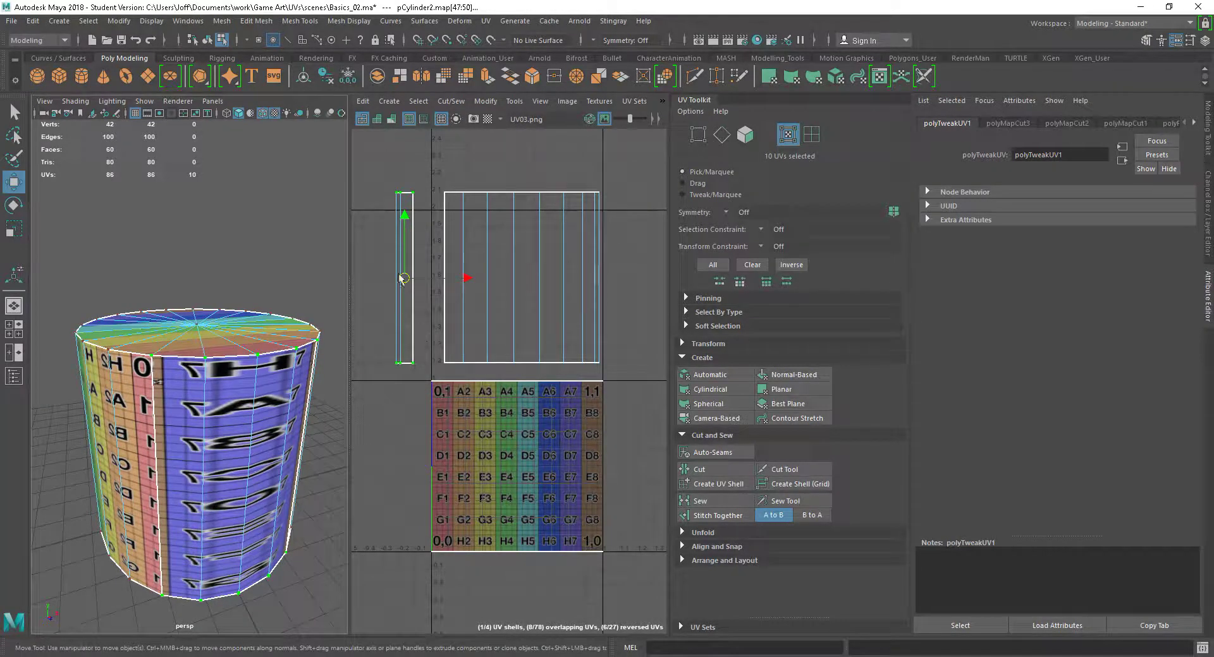
scroll(495, 452, "down", 2)
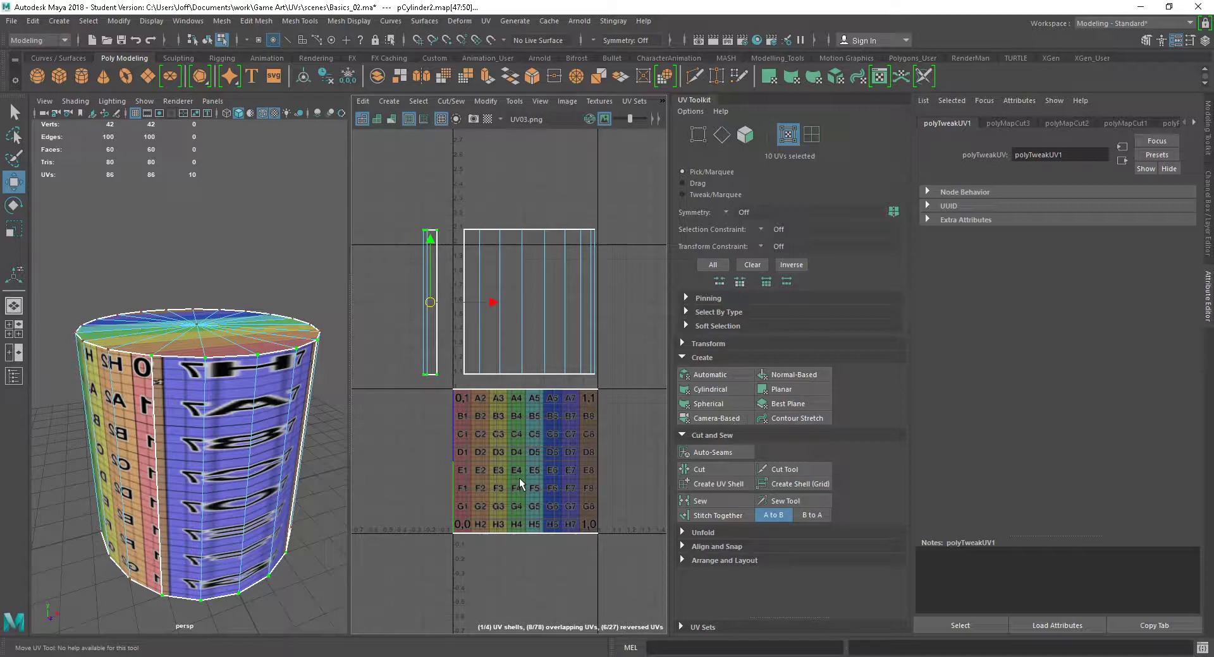
- Reselect the cylinder as an object and apply a fresh planar UV projection to it
right_click_drag(522, 473, 566, 468)
right_click_drag(299, 306, 385, 284)
left_click(290, 279)
left_click(242, 413)
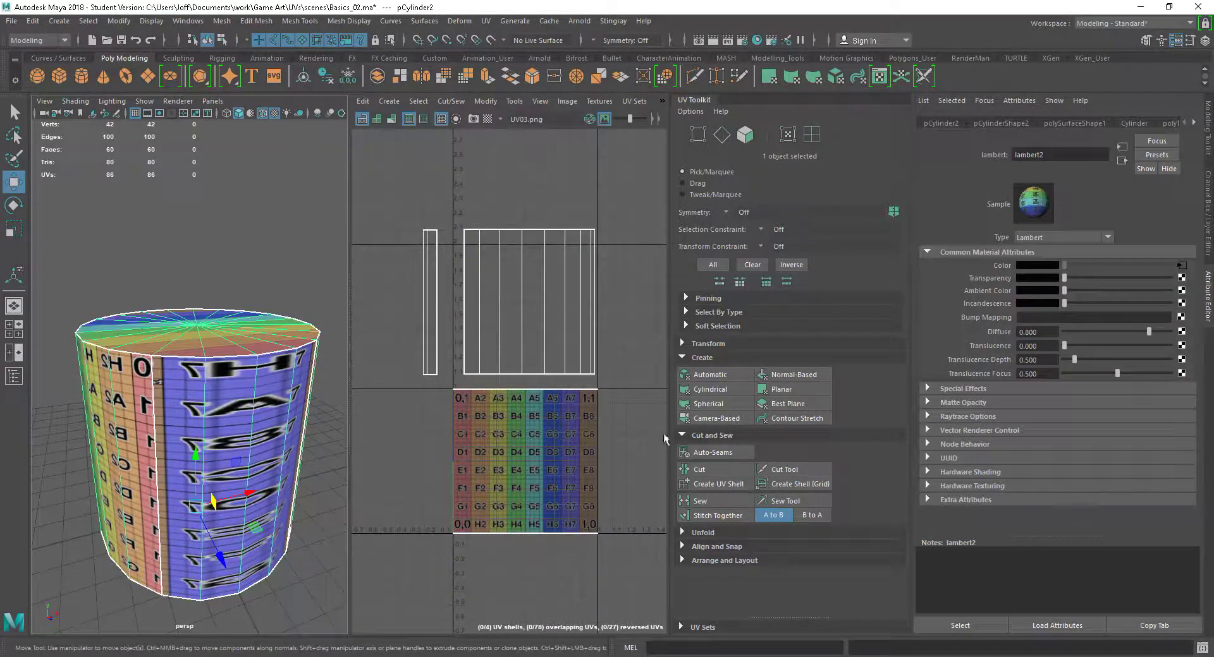
left_click(790, 403)
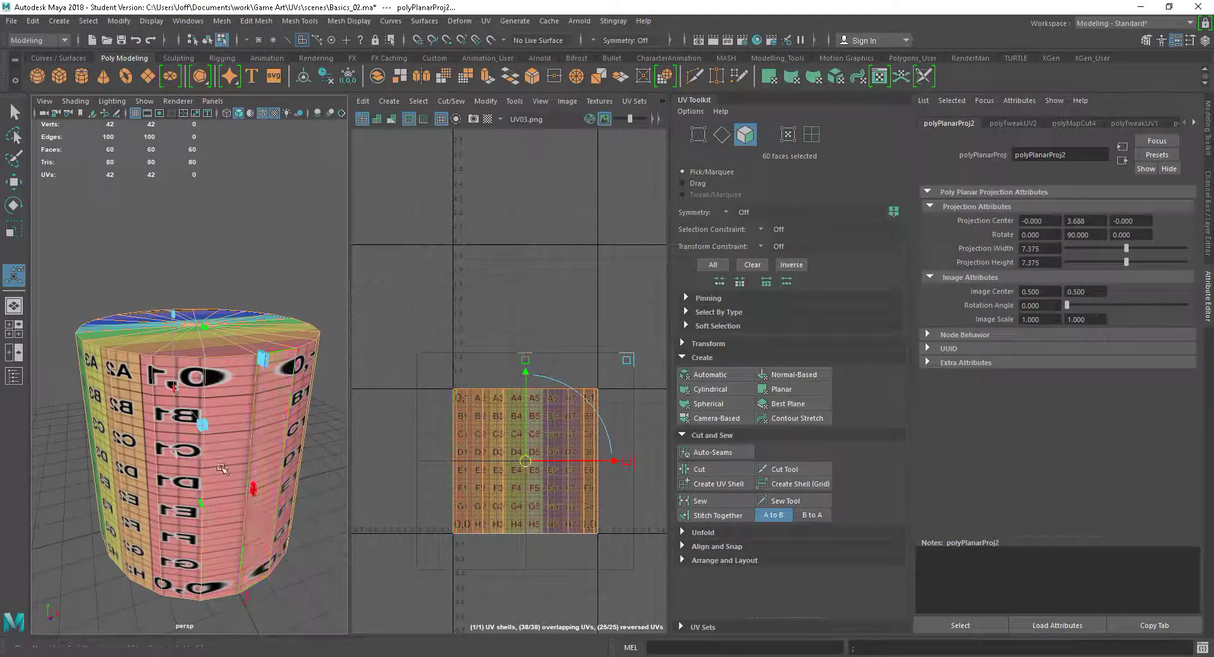
left_click_drag(244, 460, 215, 435, "alt")
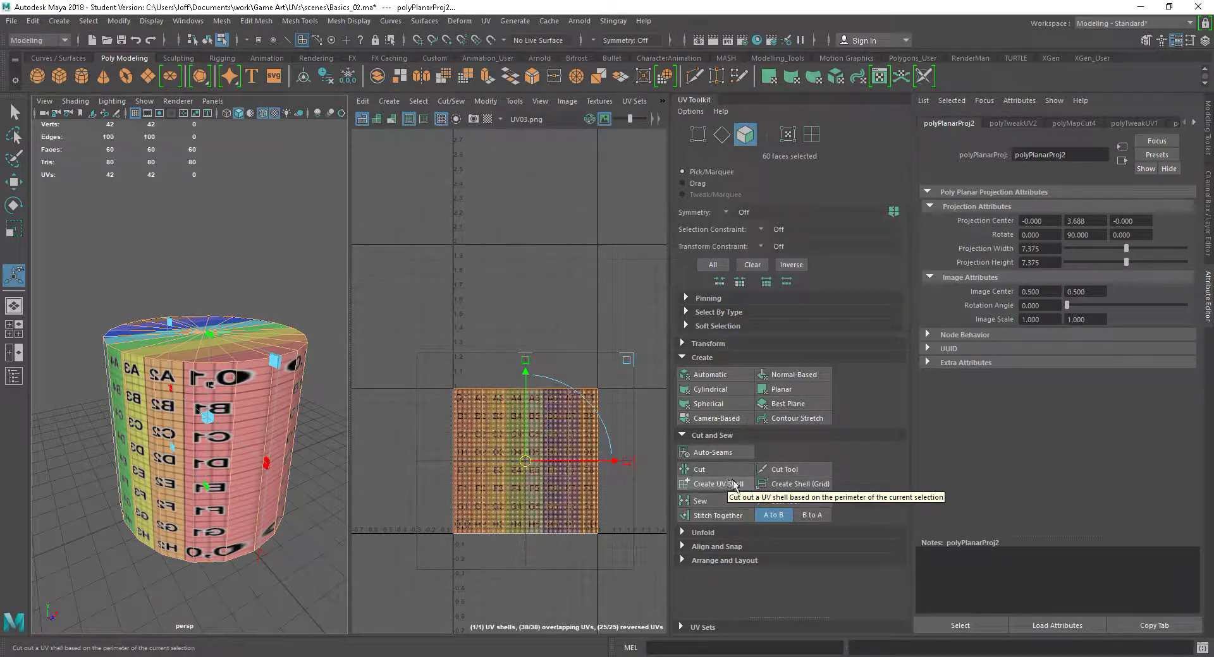
- Select the full edge loops around the cylinder's top and bottom rims
scroll(273, 403, "up", 3)
scroll(278, 445, "down", 2)
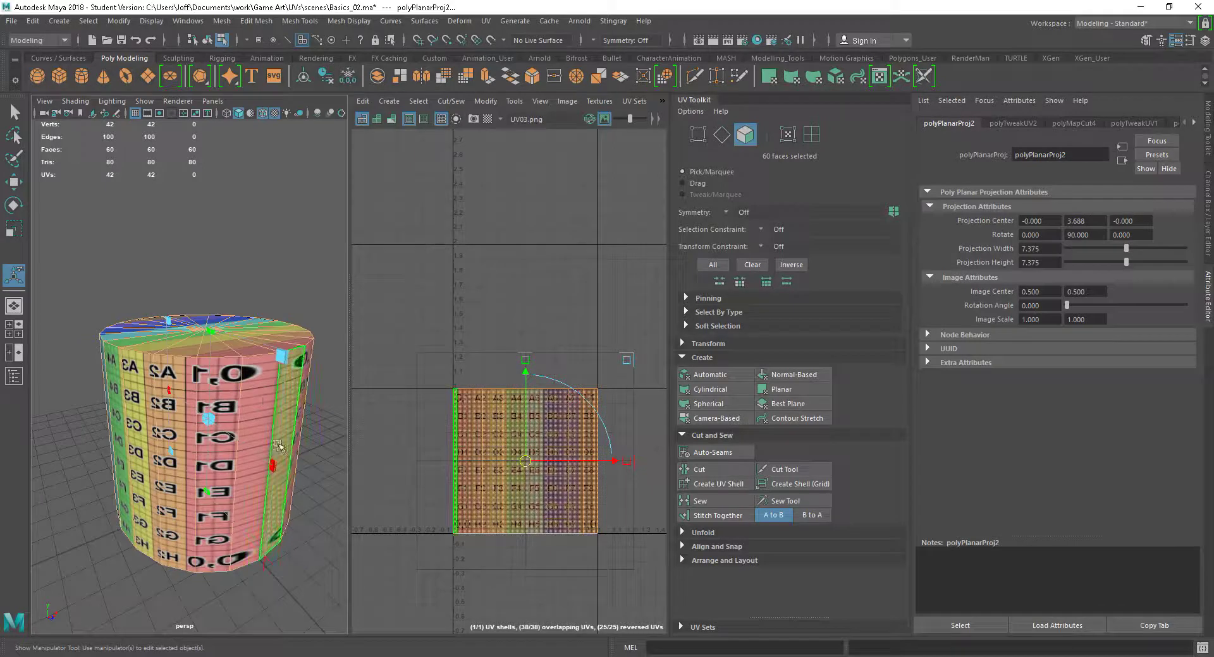
left_click(275, 217)
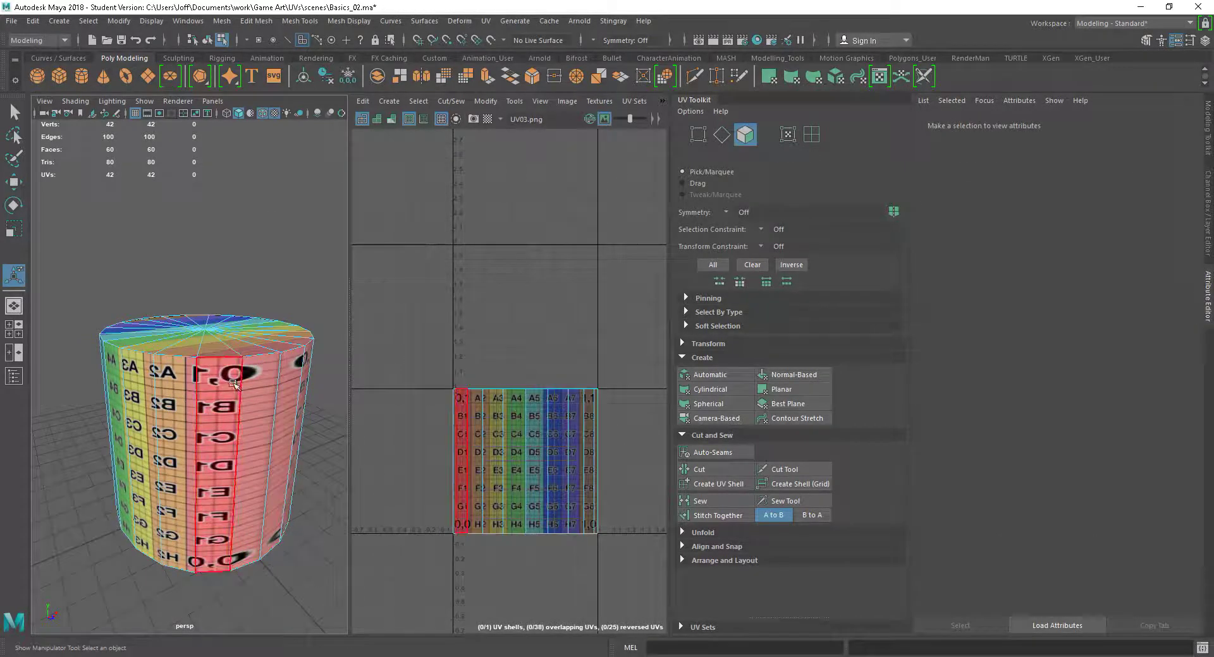
left_click_drag(224, 383, 241, 385, "alt")
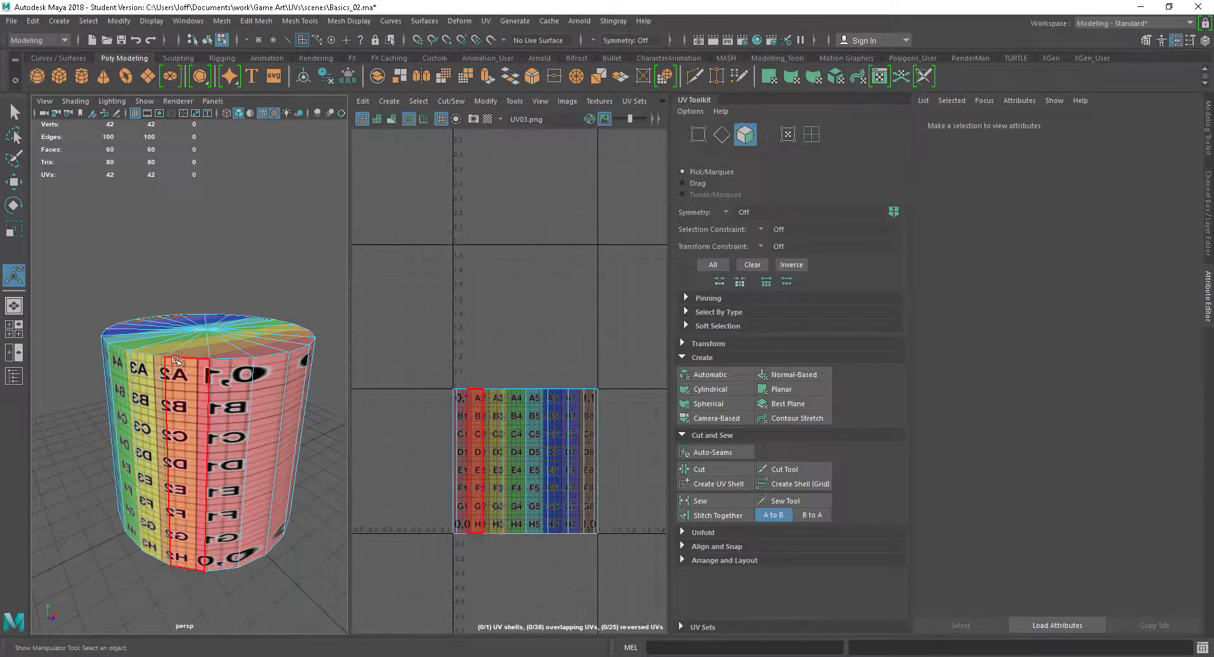
right_click_drag(171, 358, 166, 271)
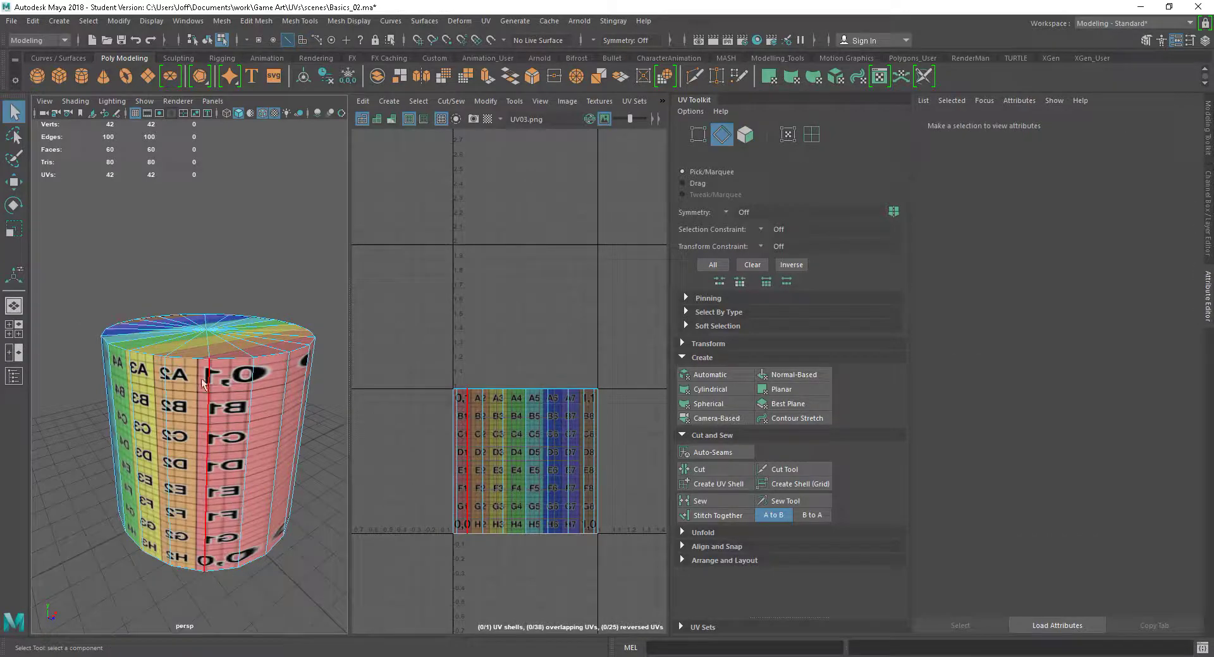
double_click(190, 365)
left_click_drag(190, 366, 213, 411, "alt")
double_click(192, 479, "shift")
scroll(247, 421, "up", 4)
scroll(213, 408, "down", 2)
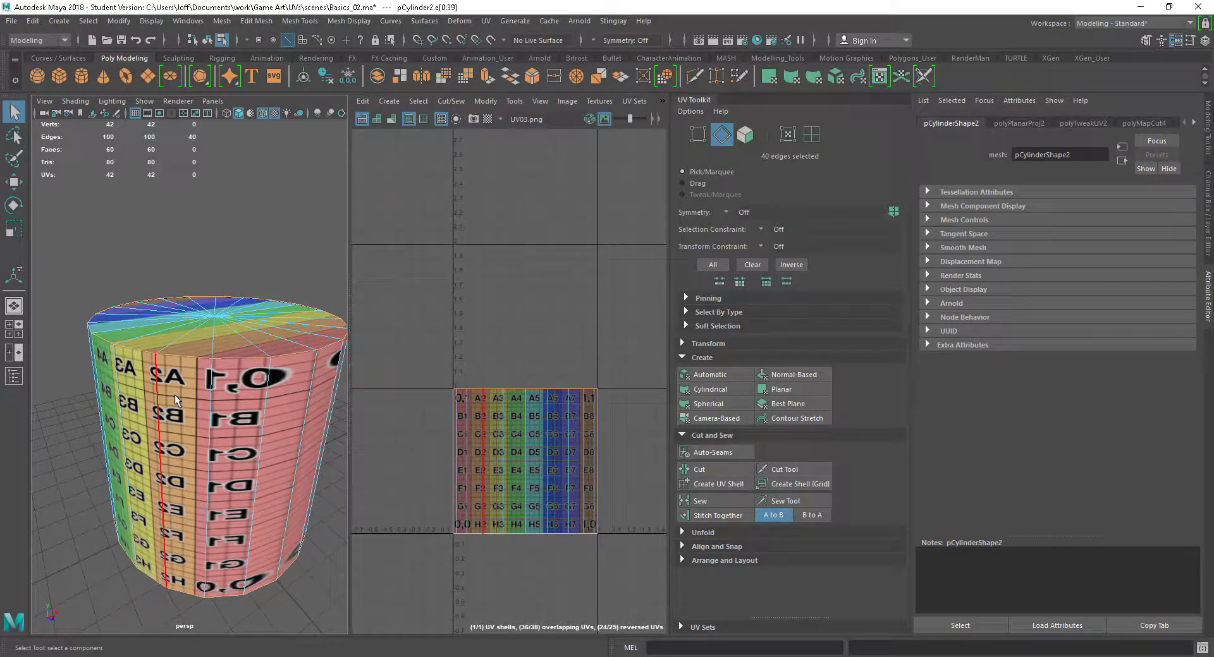
- Widen the perspective viewport and return the cylinder to object mode with nothing selected
left_click_drag(204, 373, 233, 386, "alt")
middle_click_drag(234, 387, 223, 354, "alt")
left_click_drag(349, 374, 393, 374)
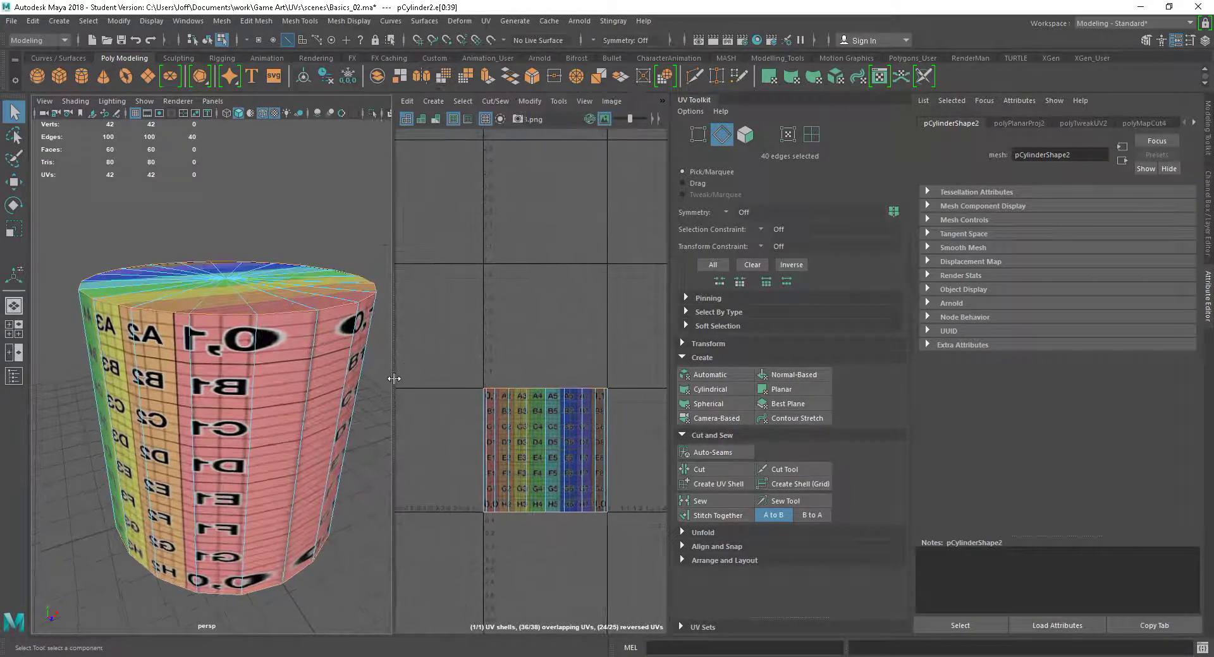
right_click_drag(324, 426, 286, 405, "alt")
mouse_move(273, 403)
left_mouse_down("alt")
mouse_move(283, 406)
mouse_move(269, 404)
left_mouse_up("alt")
right_click_drag(272, 284, 323, 247)
left_click(323, 249)
left_click(262, 318)
left_click(280, 226)
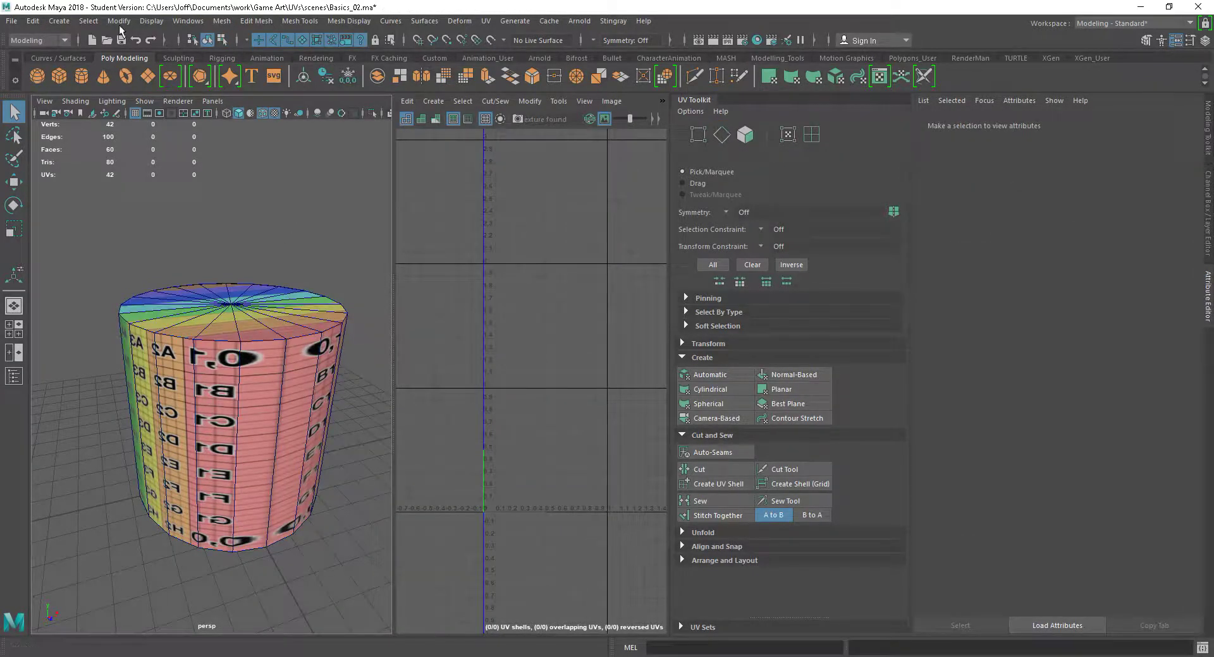
- Try to show coloured hard edges in the polygon display with no object selected
left_click(152, 21)
mouse_move(201, 183)
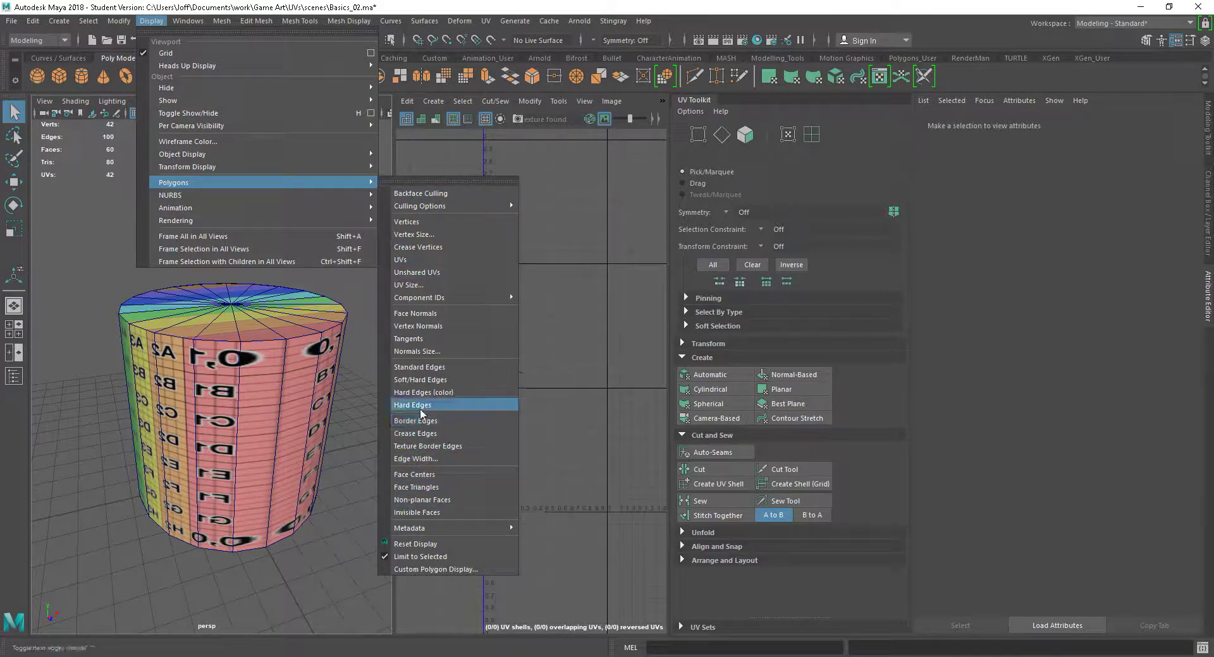
left_click(408, 393)
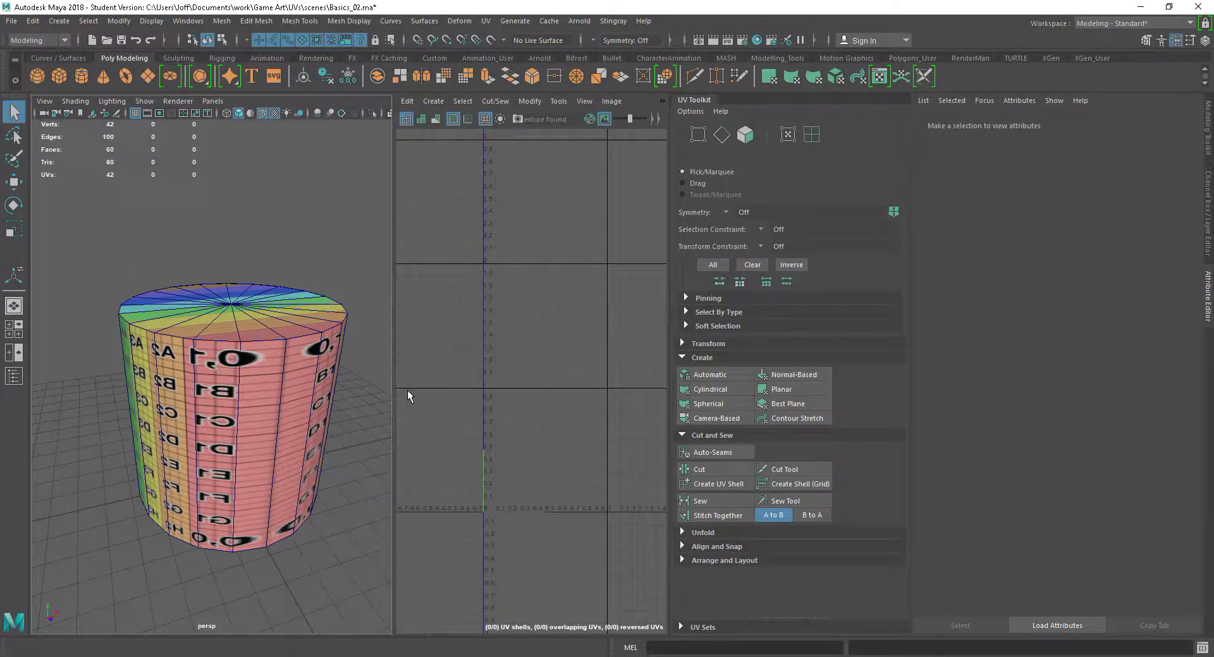
left_click(293, 436)
left_click(356, 431)
left_click_drag(333, 435, 315, 430, "alt")
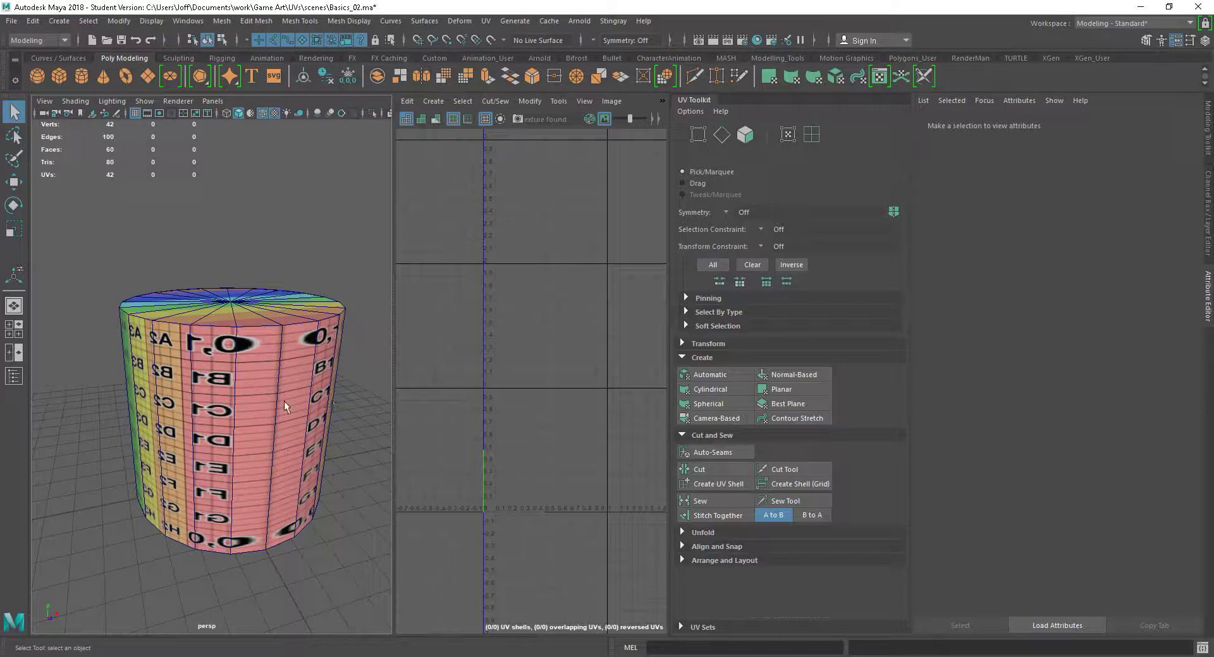
- Switch the perspective view to plain untextured shading and select the cylinder
key("5")
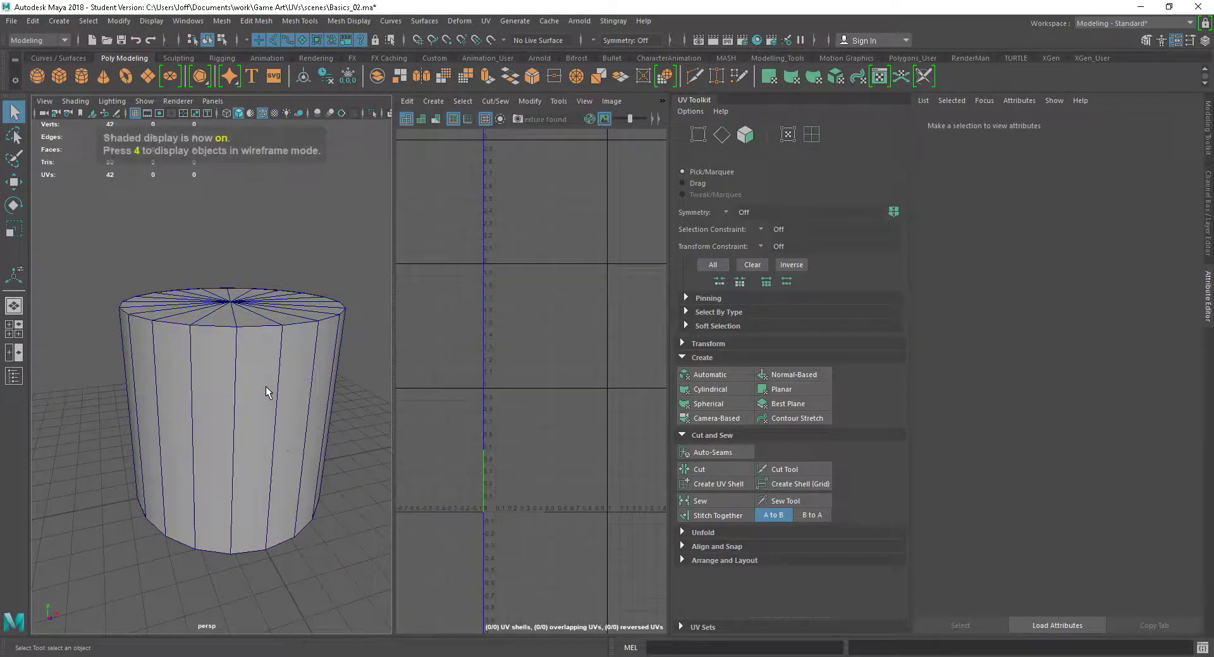
left_click(258, 384)
left_click_drag(258, 385, 294, 397, "alt")
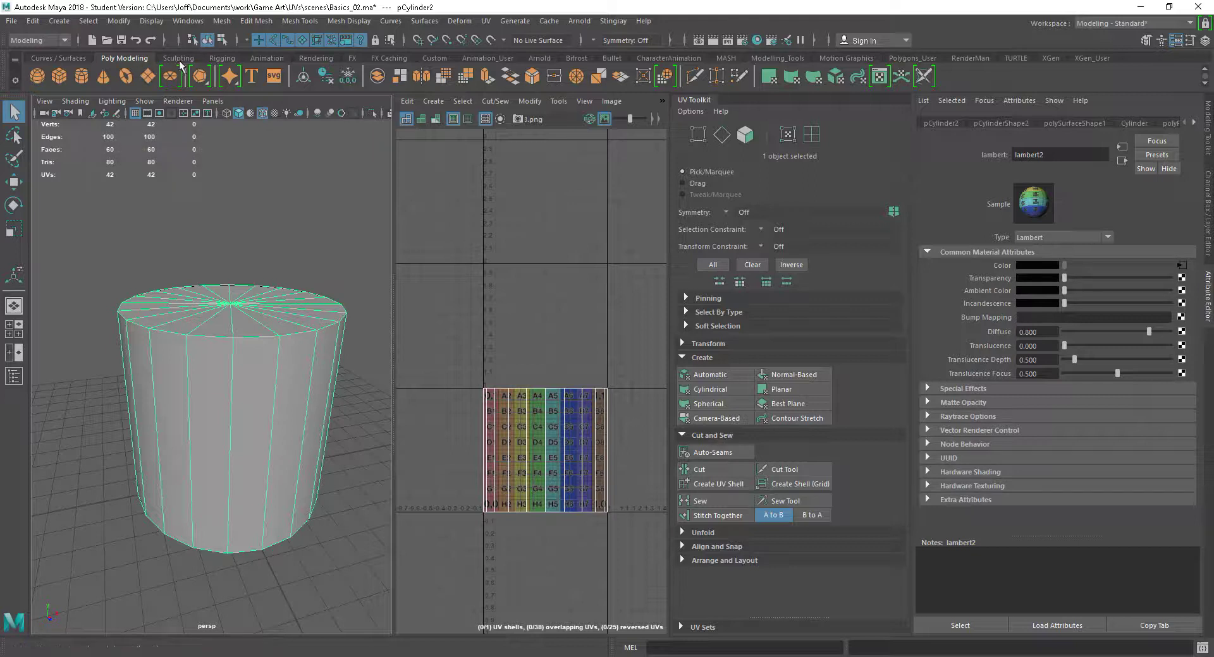
- Set the selected cylinder's polygon display to show only its hard edges
left_click(119, 20)
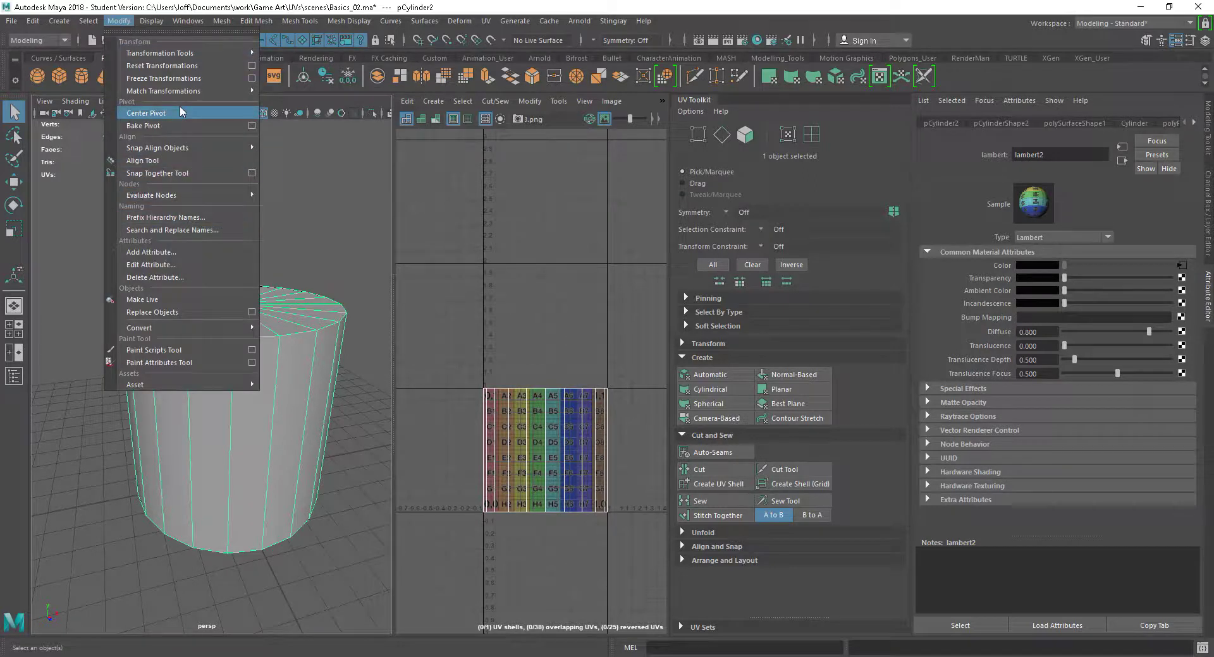
left_click(163, 78)
left_click(152, 21)
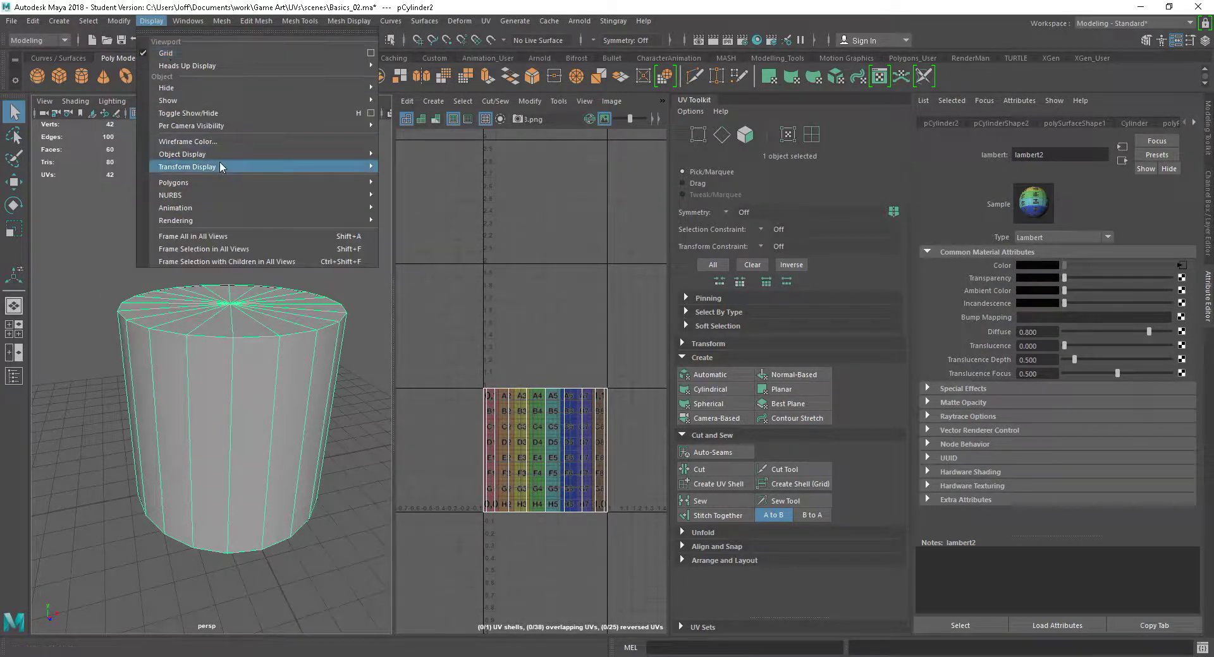
mouse_move(221, 158)
mouse_move(229, 182)
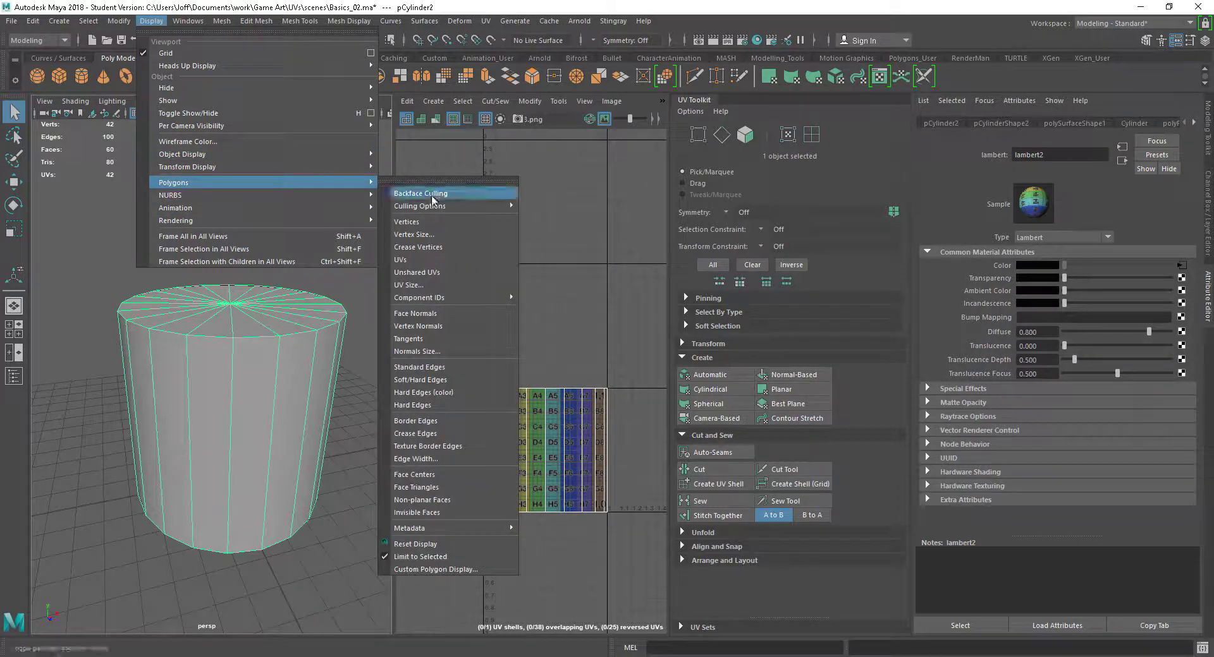
left_click(434, 407)
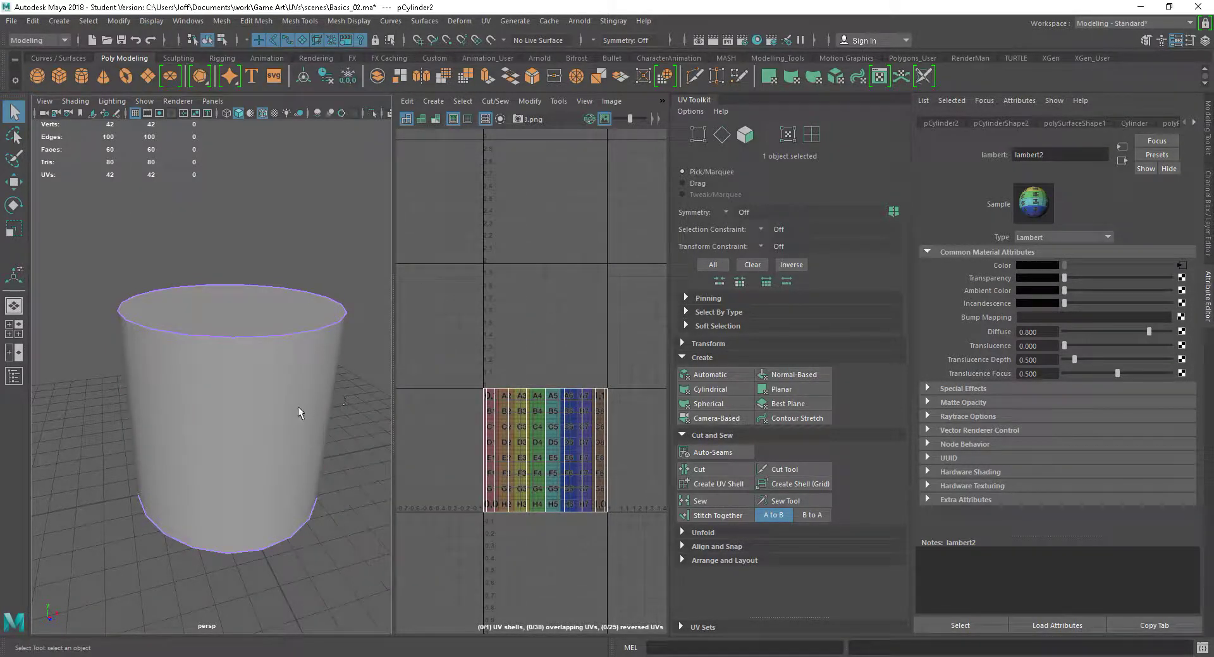
- Inspect the hard edges on the cylinder's rims and restore its polygon display to Standard Edges
scroll(290, 400, "up", 2)
scroll(288, 397, "up", 1)
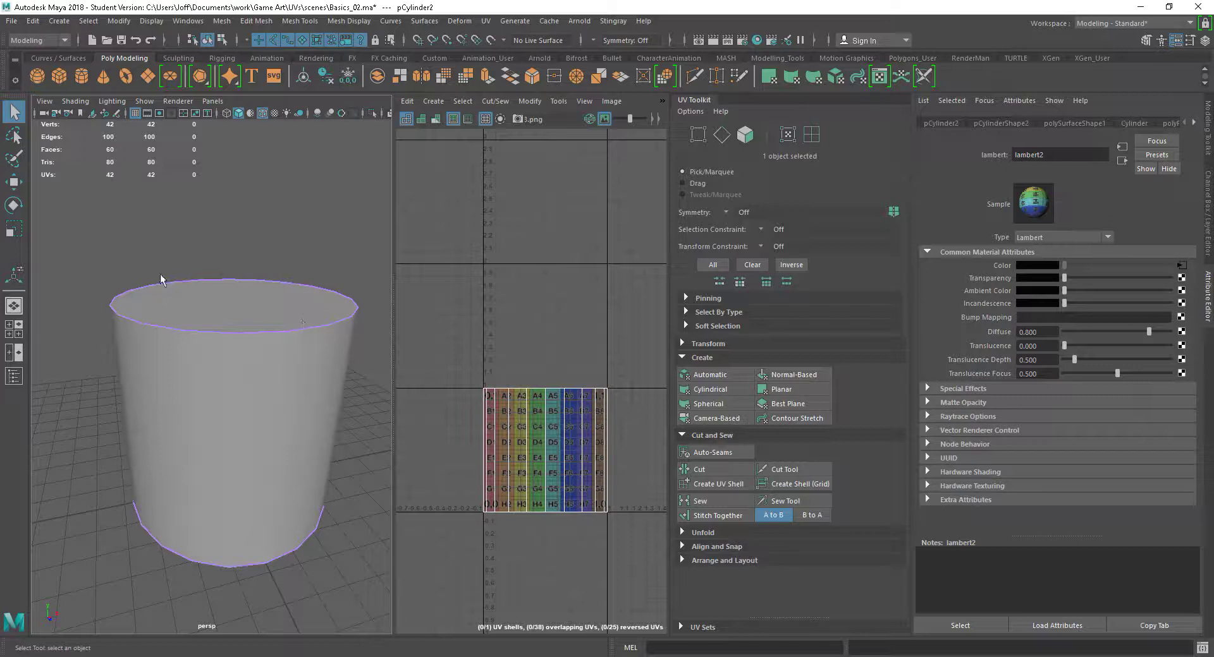
left_click_drag(293, 368, 214, 343, "alt")
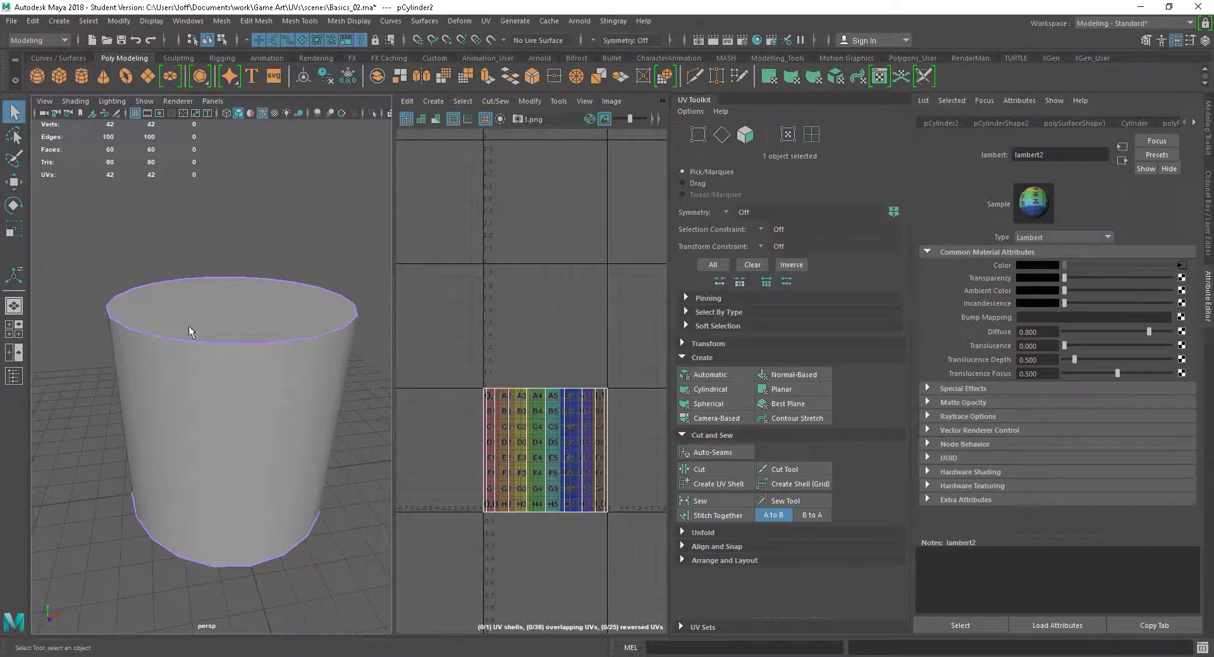
left_click_drag(306, 410, 309, 487, "alt")
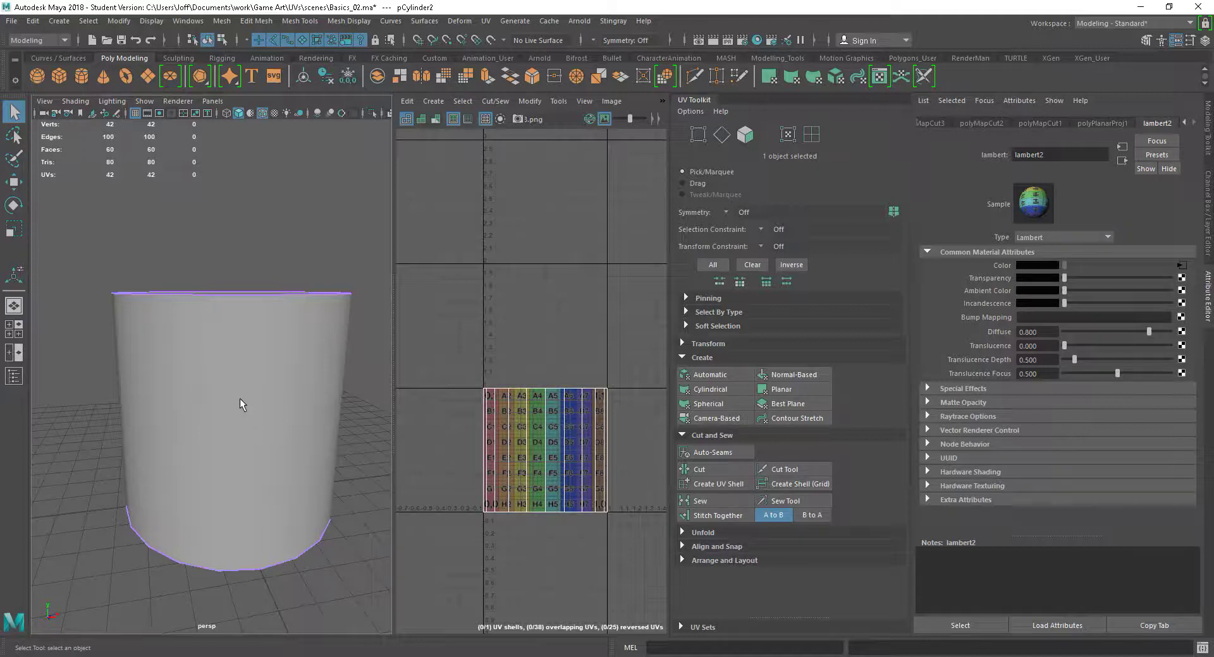
right_click_drag(236, 393, 270, 304)
left_click_drag(268, 346, 278, 402, "alt")
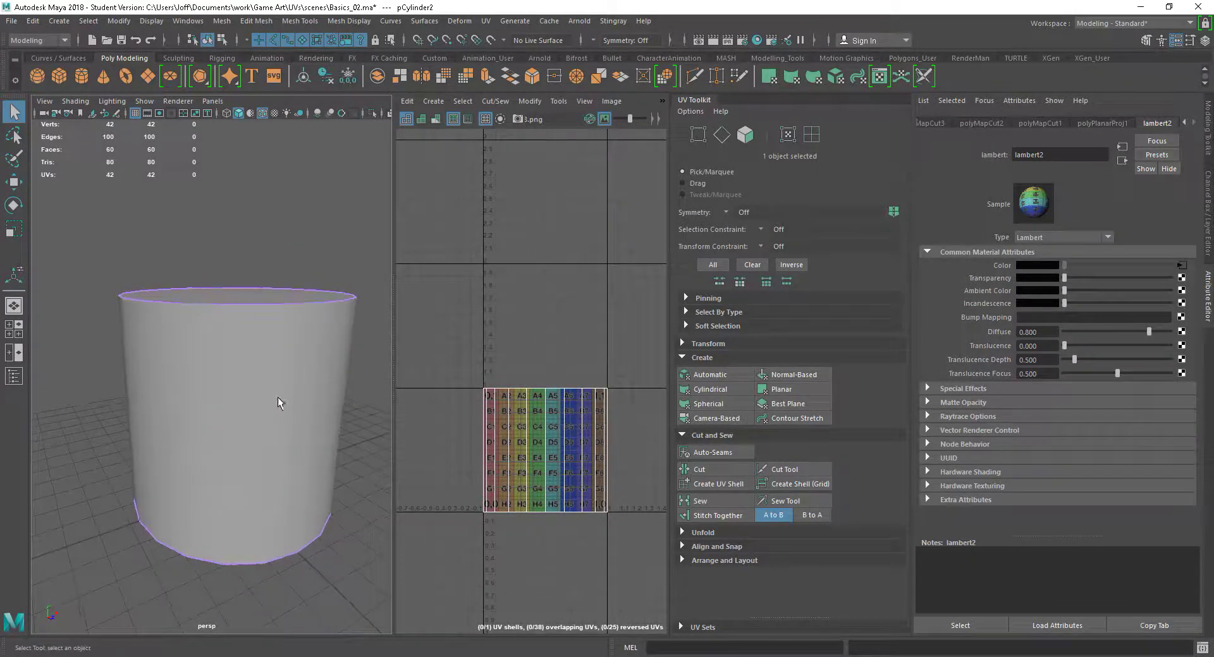
left_click(152, 21)
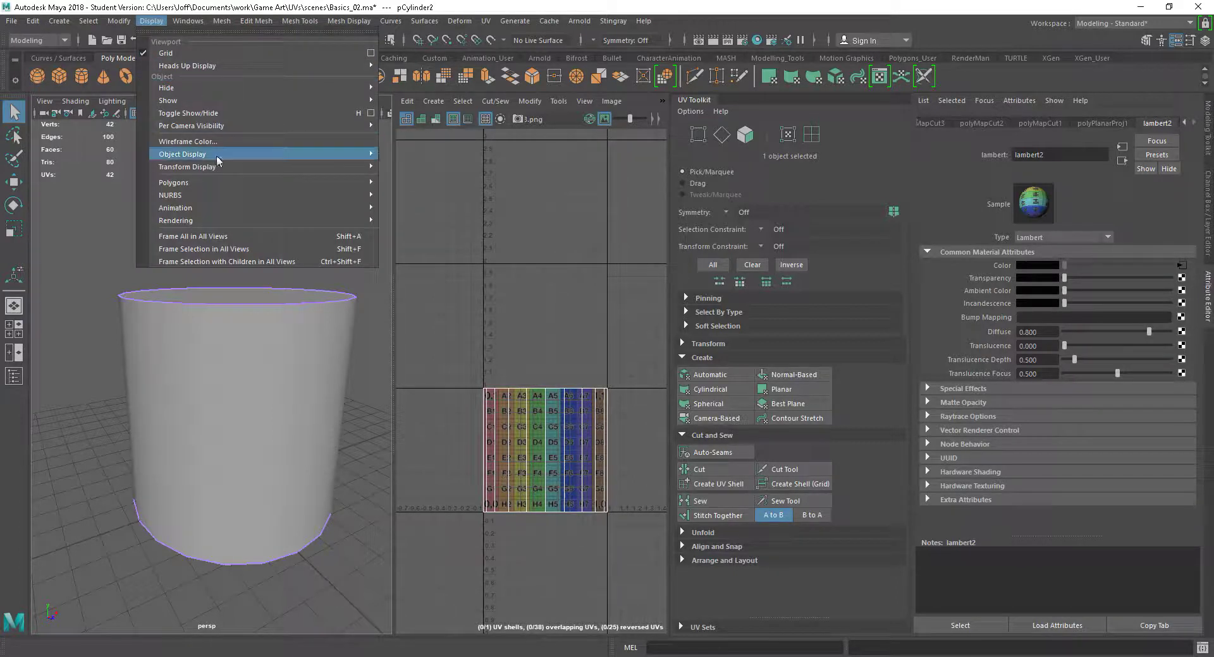
mouse_move(223, 185)
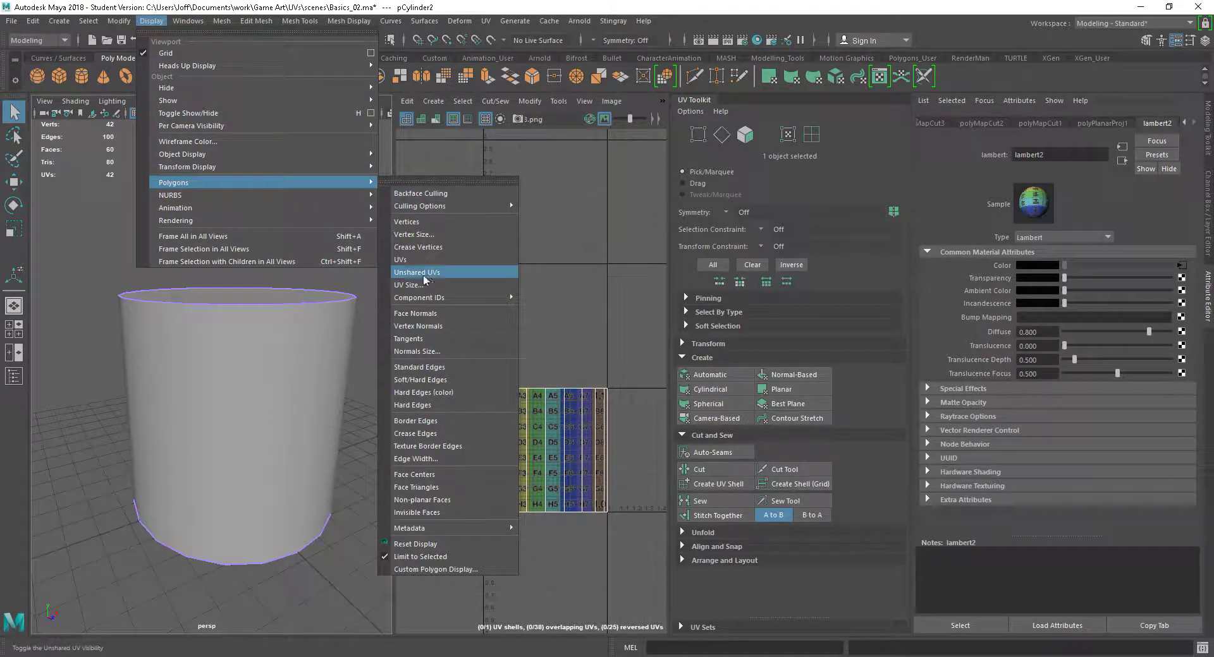
left_click(421, 371)
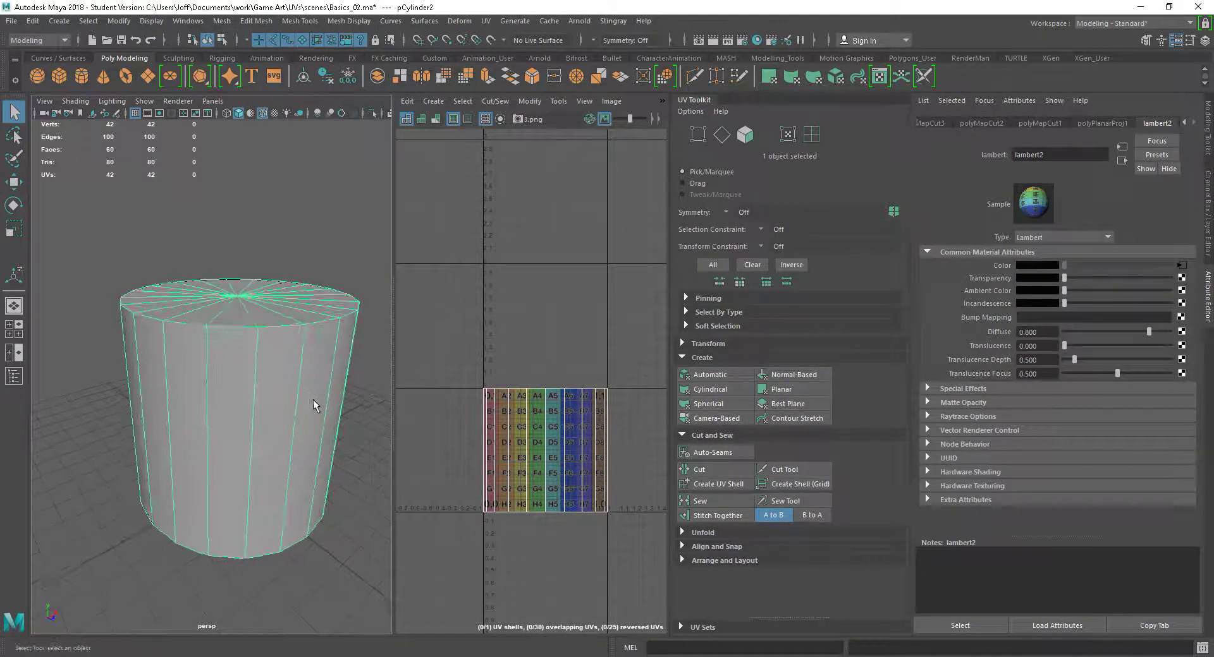
- Harden one vertical side edge on the front of the cylinder
right_click_drag(299, 306, 300, 270)
left_click(306, 370)
left_click_drag(306, 370, 257, 395, "alt")
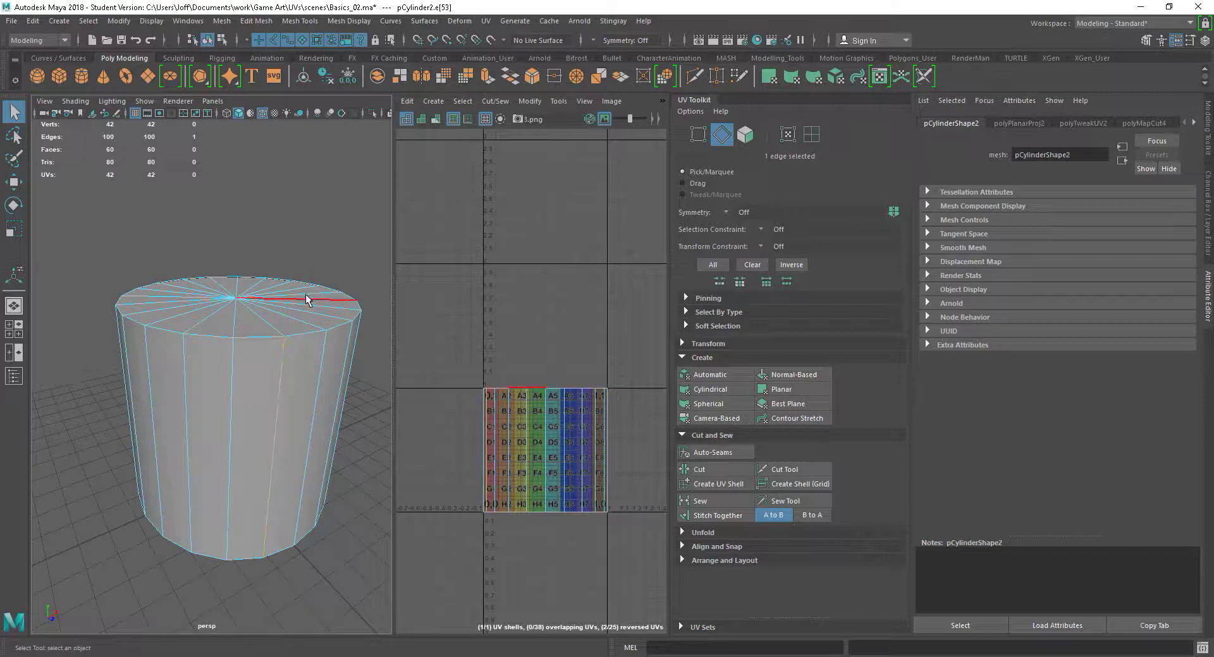
left_click(347, 21)
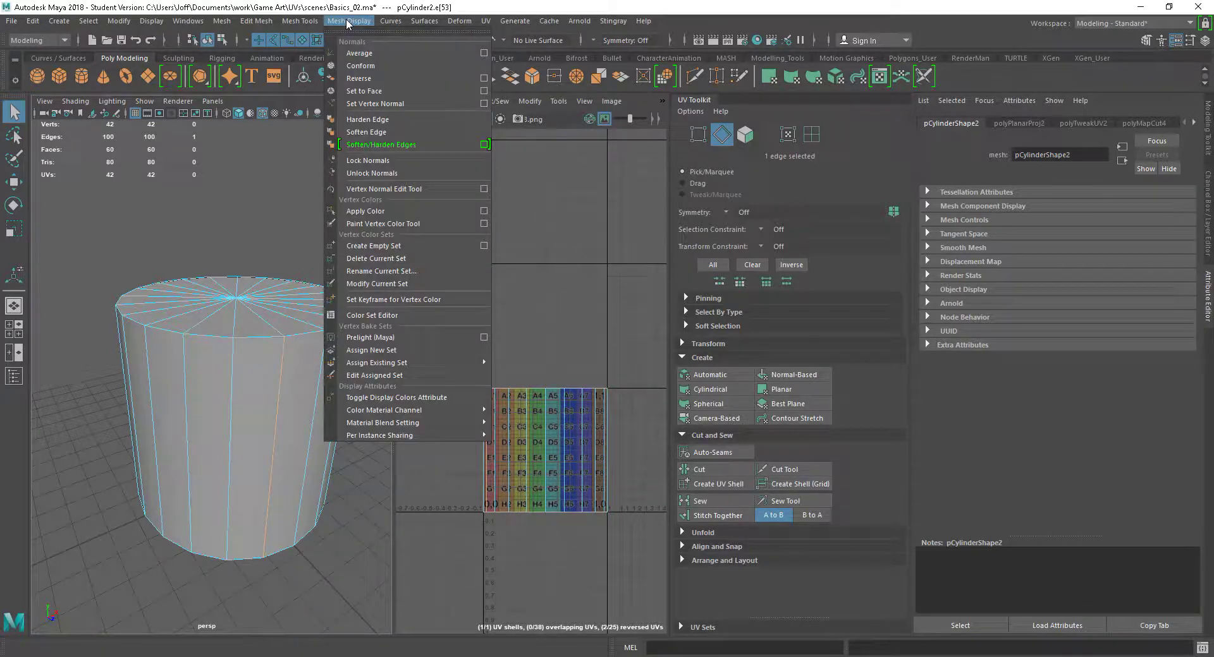
left_click(368, 120)
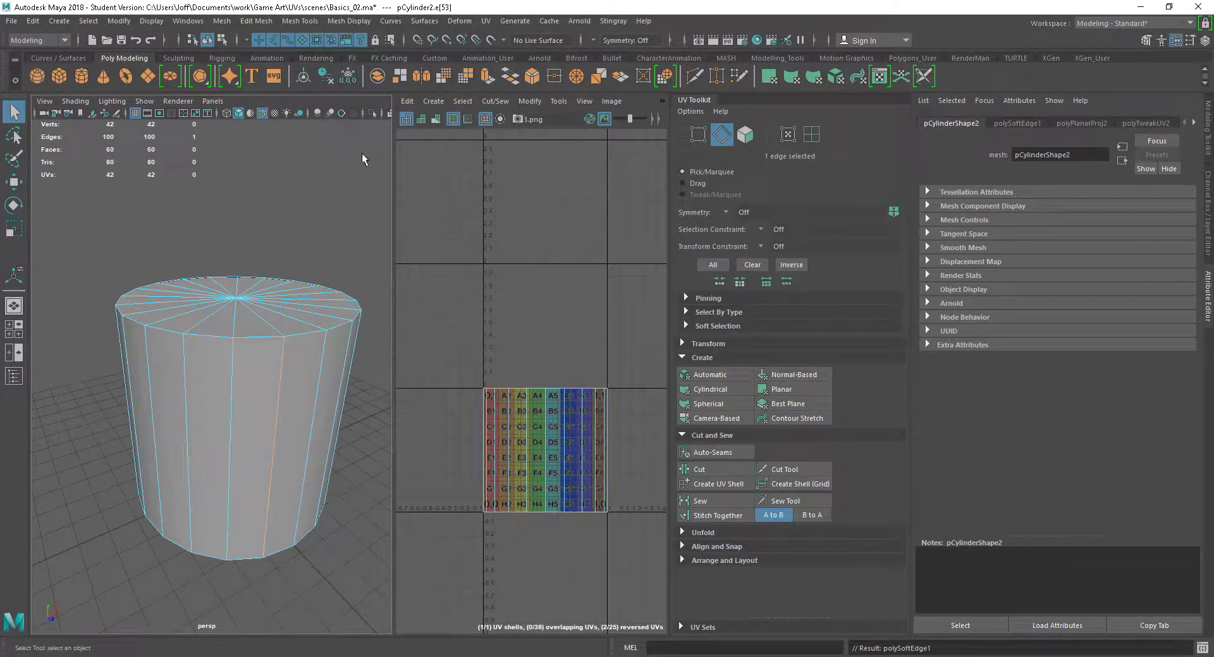
- Return the cylinder to object mode and turn off Wireframe on Shaded in the perspective view
right_click_drag(311, 252, 335, 234)
left_click(329, 222)
left_click_drag(301, 219, 290, 214, "alt")
right_click_drag(230, 267, 247, 234)
left_click(246, 282)
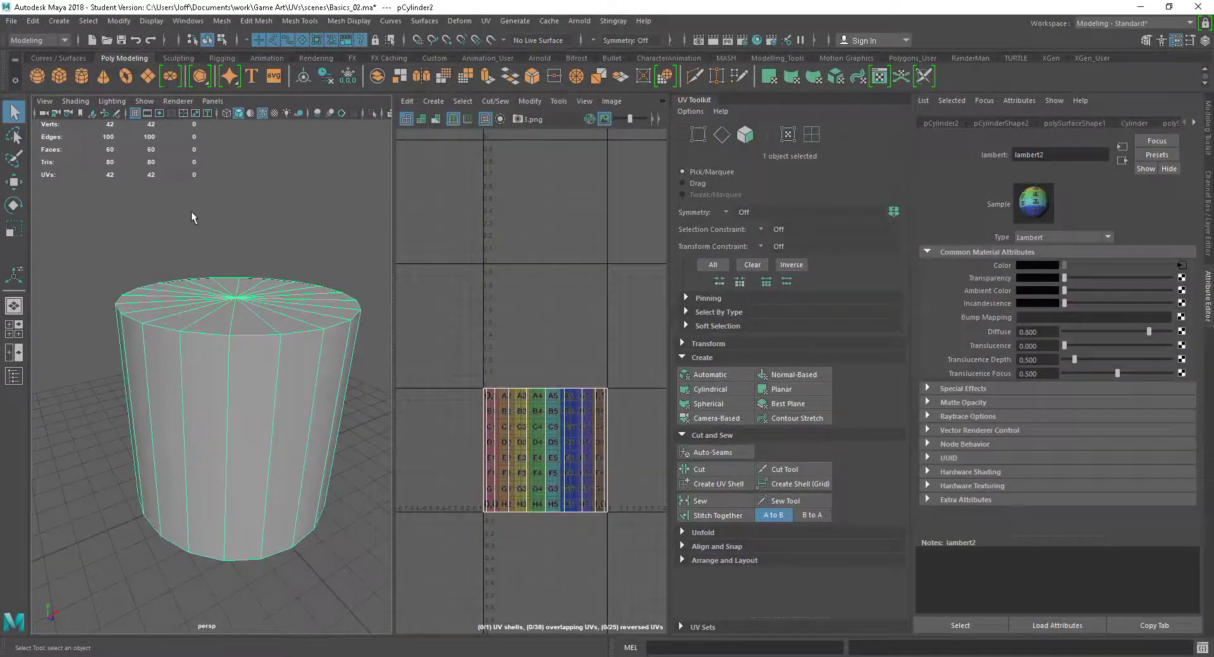
left_click(76, 102)
left_click(103, 216)
left_click(288, 226)
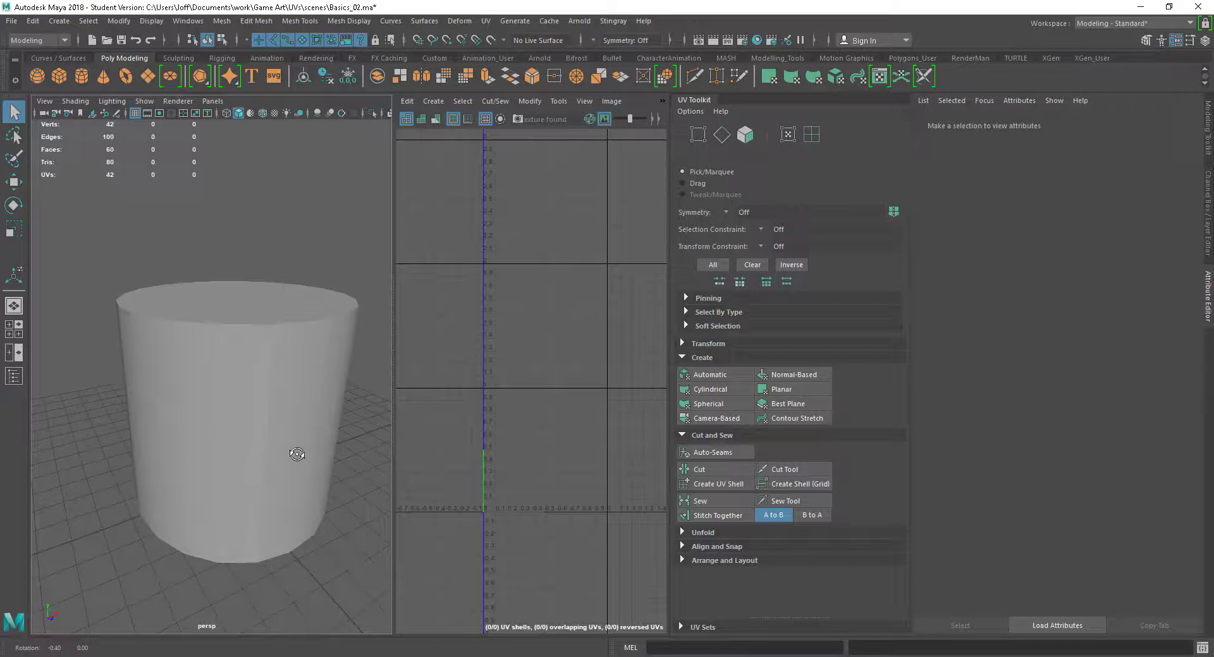
left_click_drag(293, 453, 310, 459, "alt")
scroll(316, 462, "up", 2)
middle_click_drag(316, 456, 301, 444, "alt")
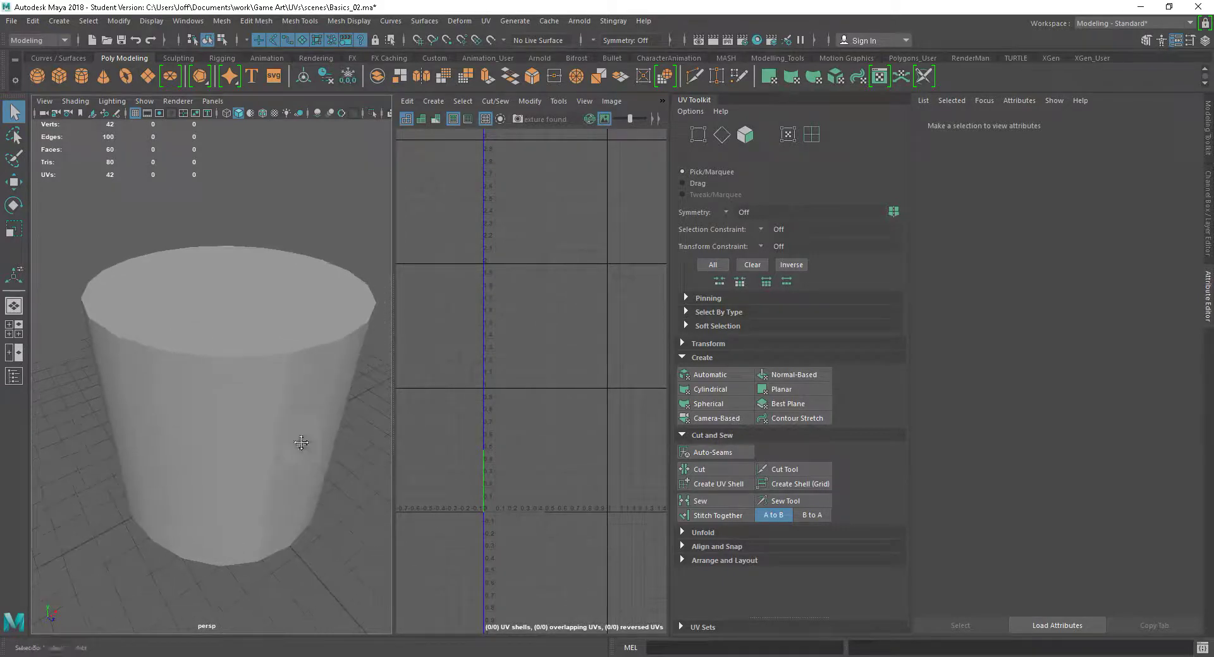
- Select the cylinder and display only its hard edges, including the hardened side edge
left_click(261, 422)
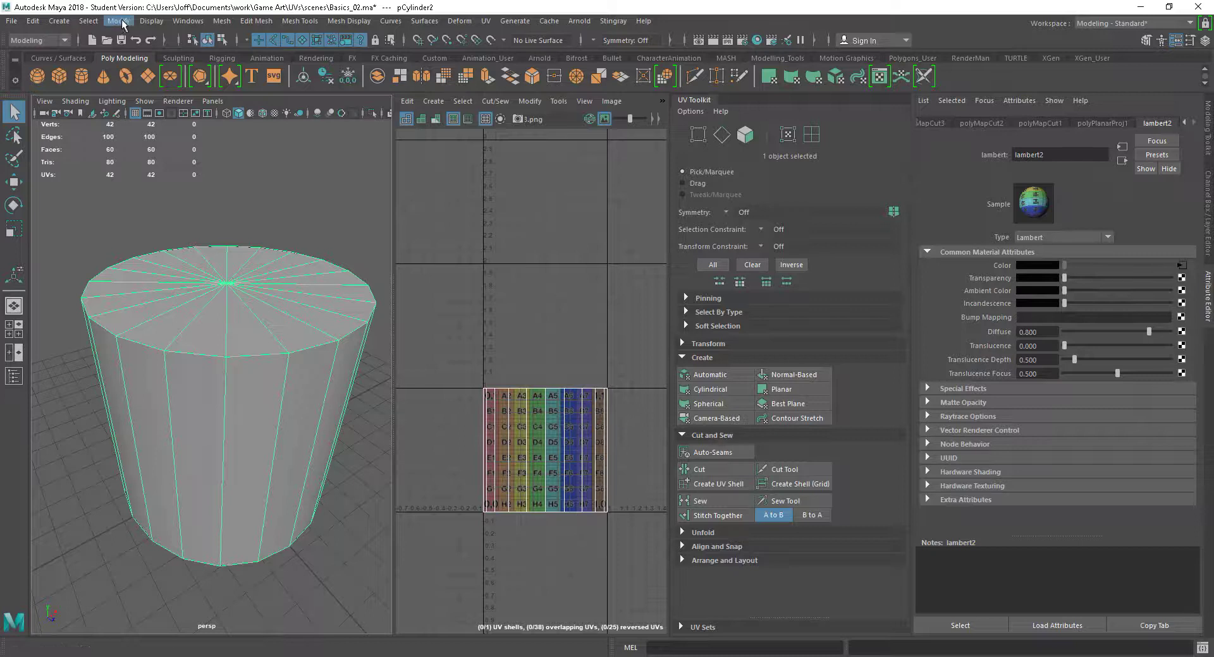
left_click(153, 22)
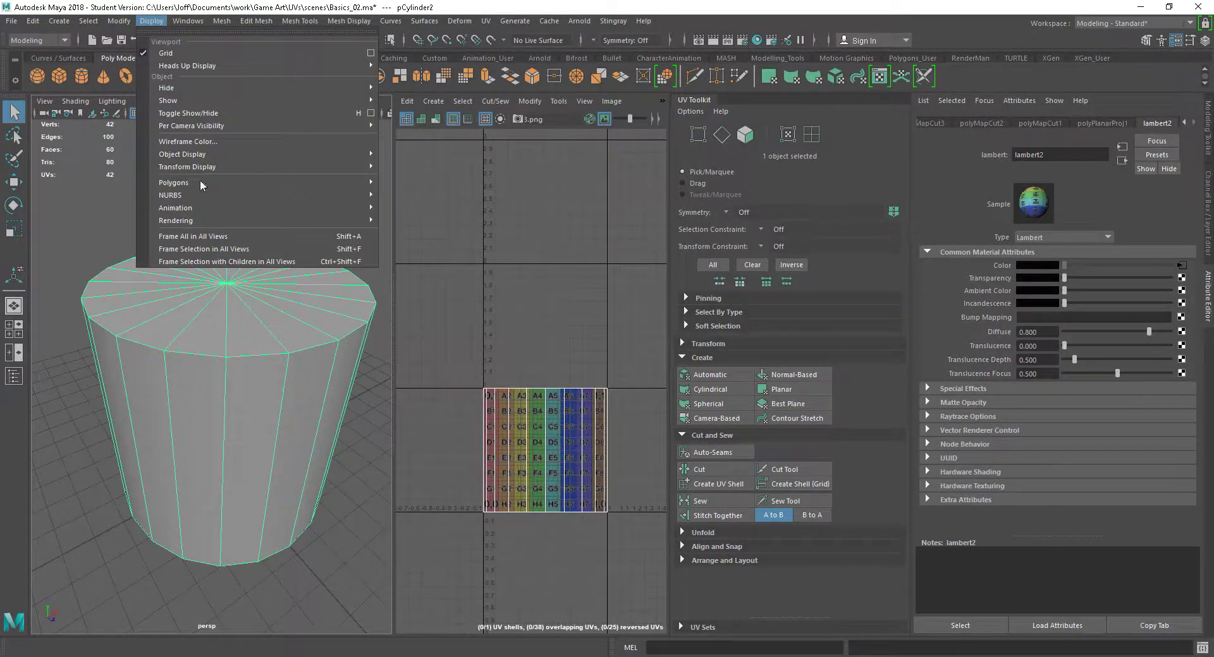
mouse_move(200, 182)
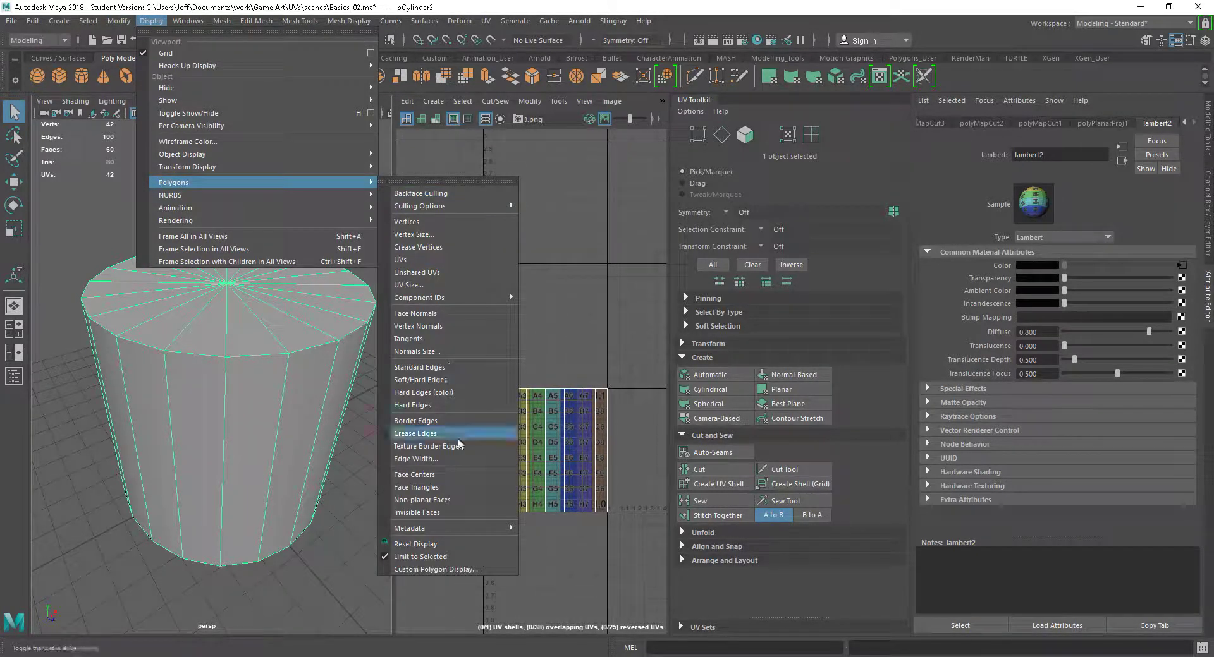
left_click(417, 421)
mouse_move(347, 400)
left_mouse_down("alt")
mouse_move(330, 385)
mouse_move(352, 398)
left_mouse_up("alt")
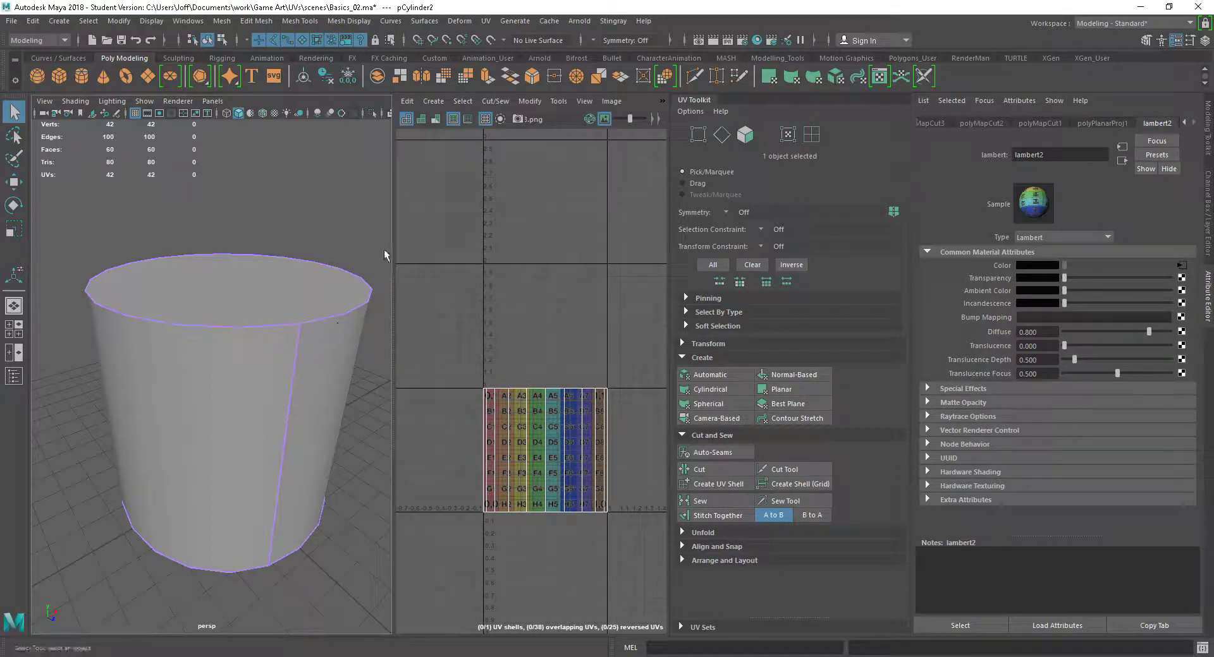
- Restore the cylinder's polygon display to Standard Edges
left_click(122, 23)
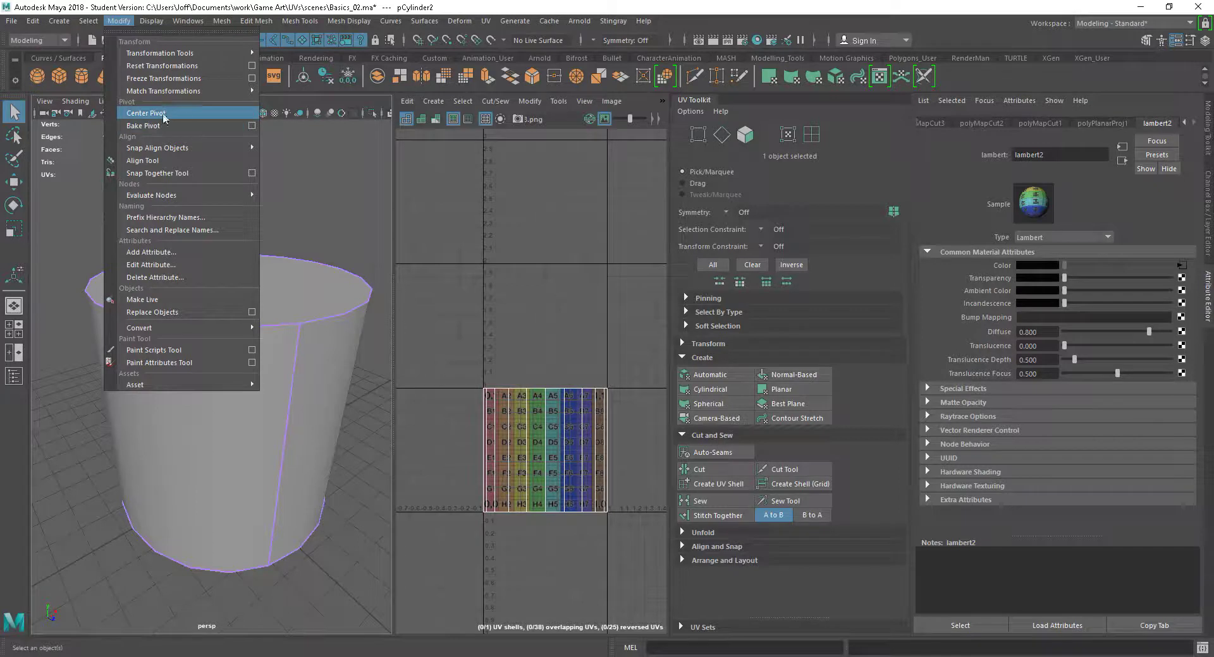
mouse_move(151, 23)
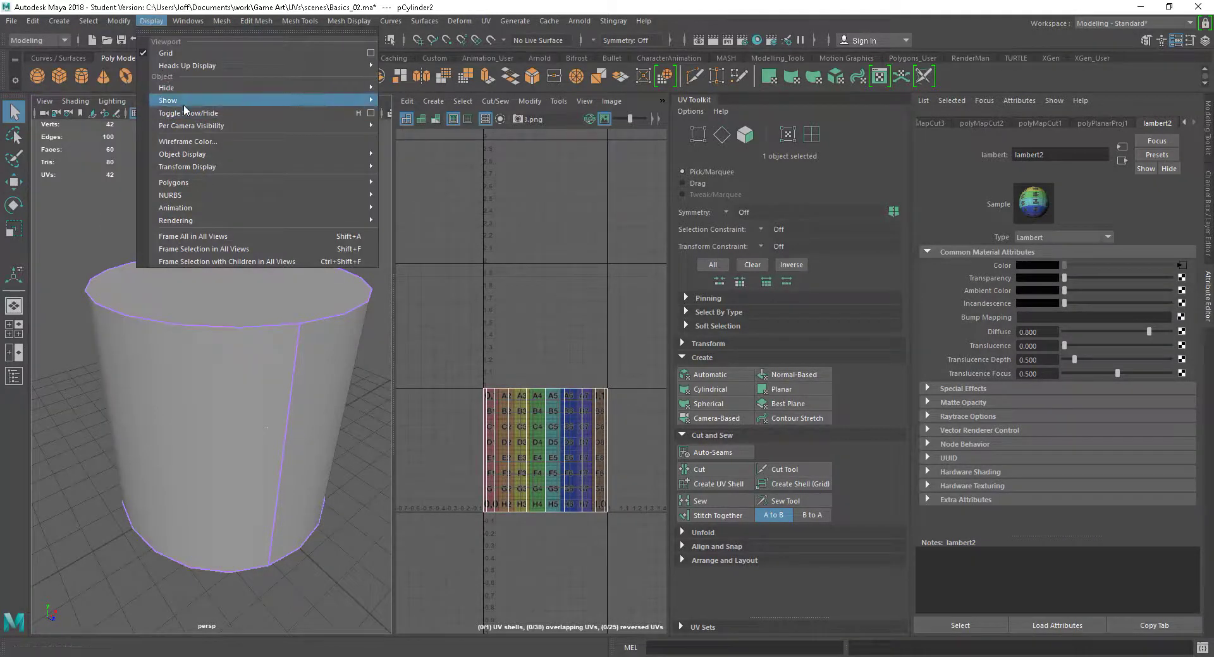
mouse_move(202, 183)
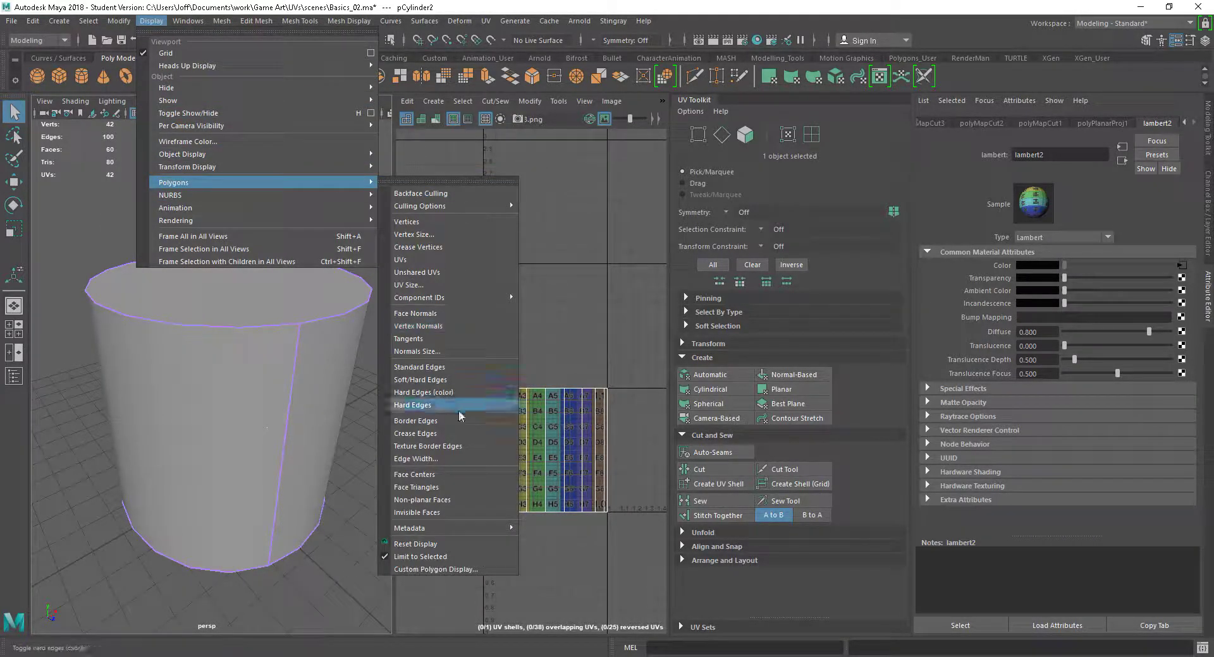
left_click(419, 367)
- Soften the hardened vertical side edge on the front of the cylinder and clear the selection
left_click_drag(385, 388, 269, 434, "alt")
scroll(299, 425, "down", 4)
scroll(253, 414, "up", 5)
scroll(292, 420, "down", 1)
right_click_drag(286, 302, 278, 272)
left_click(310, 364)
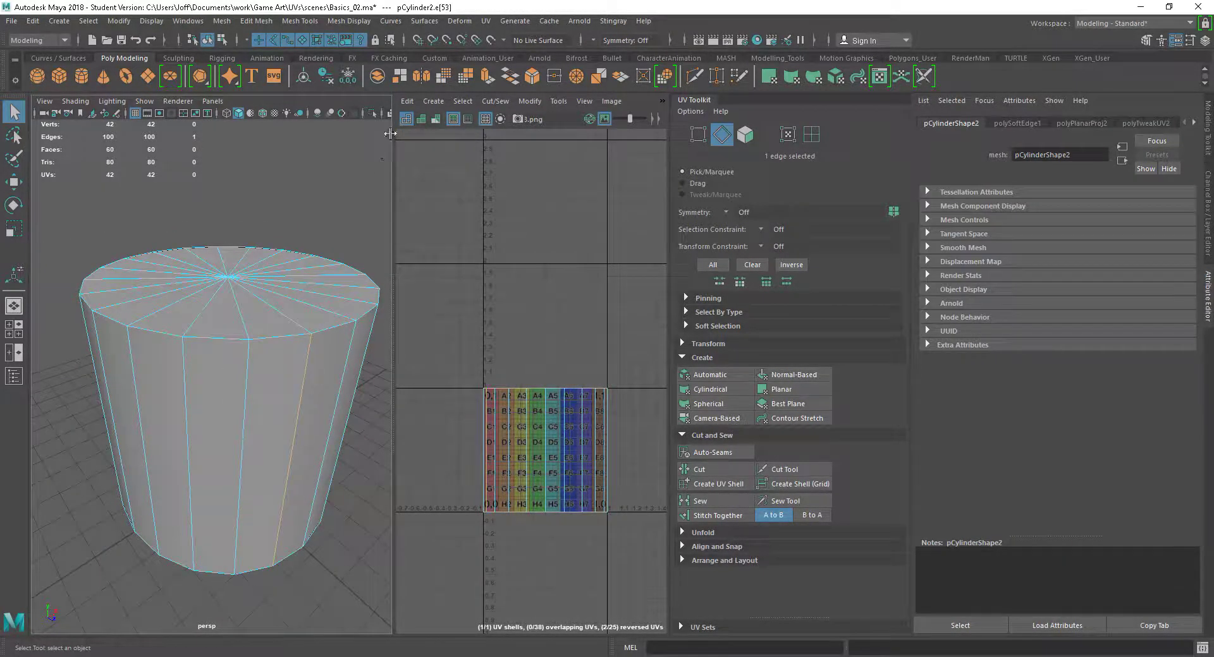
left_click(306, 20)
mouse_move(345, 22)
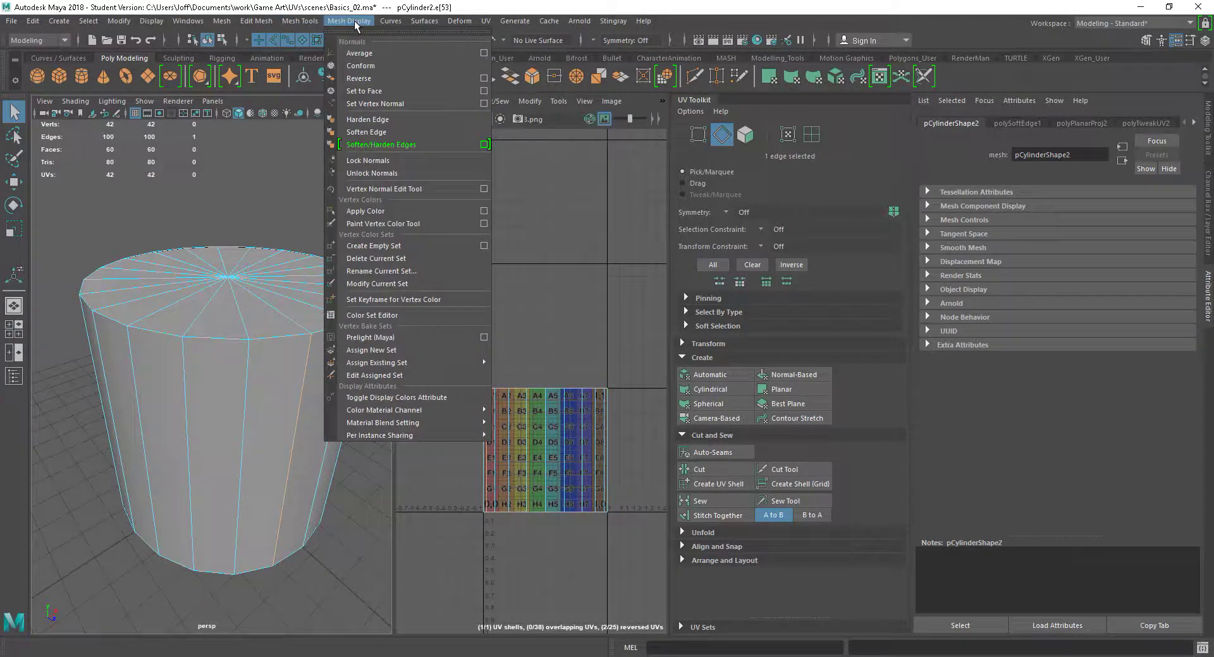
left_click(382, 130)
left_click(287, 211)
scroll(342, 331, "down", 3)
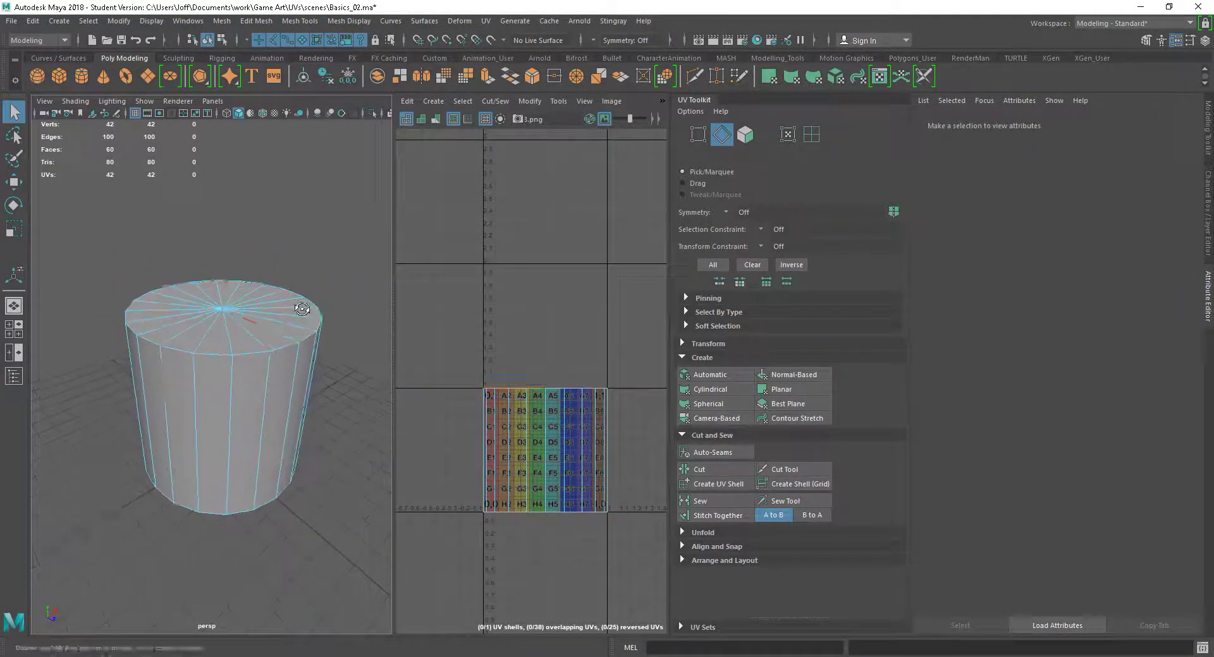
- Return to object mode, select the cylinder and cut its UV seams with Auto-Seams
right_click_drag(306, 306, 357, 290)
left_click(358, 295)
left_click(246, 367)
scroll(276, 416, "up", 2)
left_click(714, 453)
- Select the cylinder's whole UV shell and move it above the 0 to 1 tile to check the cuts
left_click_drag(284, 388, 319, 357, "alt")
left_click(354, 200)
left_click_drag(350, 219, 318, 224, "alt")
left_click(207, 375)
scroll(257, 405, "up", 1)
scroll(256, 406, "up", 2)
right_click_drag(601, 464, 648, 466)
double_click(605, 428)
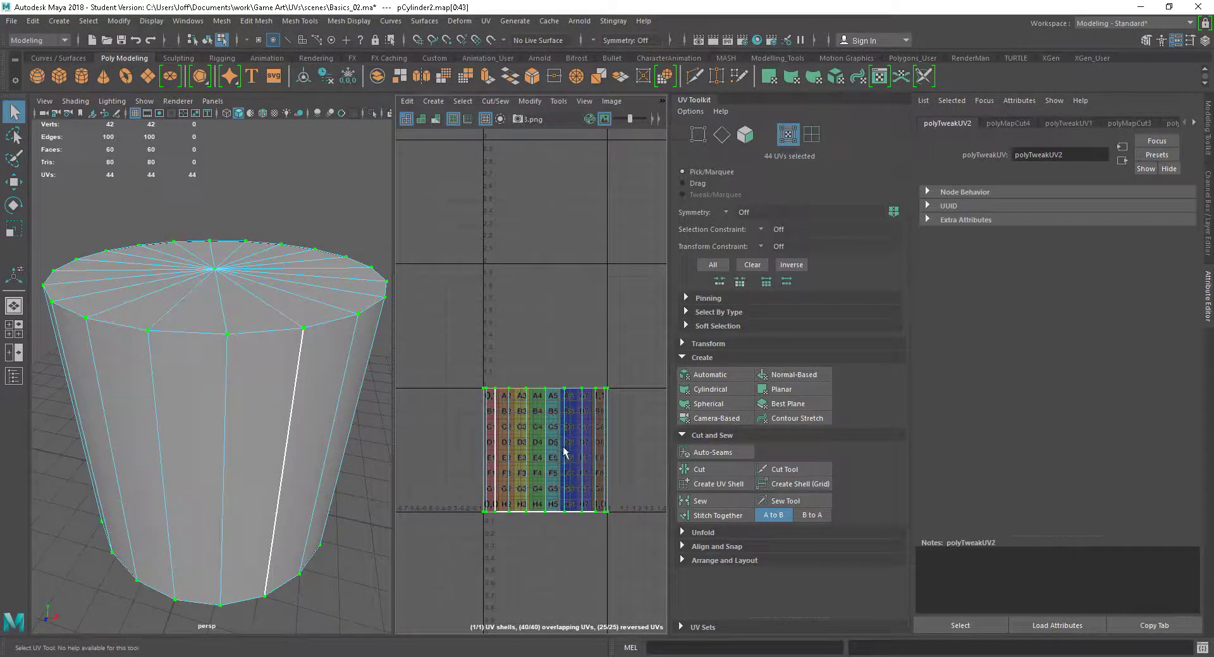
key("w")
middle_click_drag(550, 469, 528, 324)
- Try moving the UV at the center of the cylinder's top cap, and undo it along with the shell move
left_click_drag(312, 392, 239, 344, "alt")
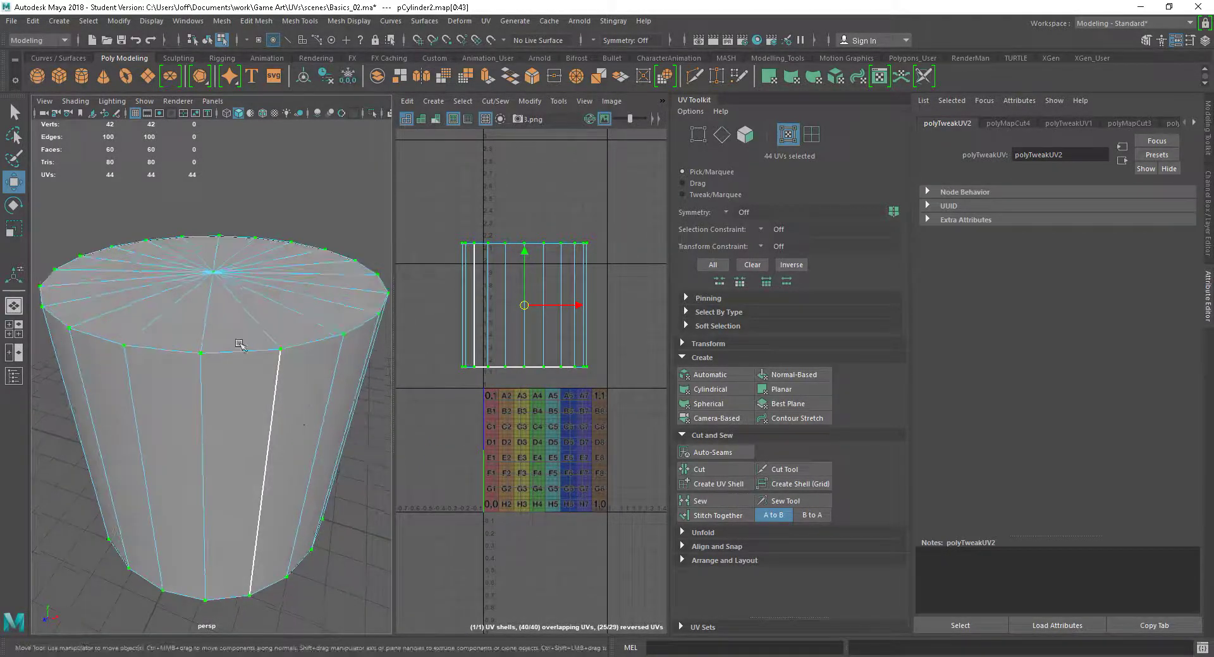
left_click(216, 272)
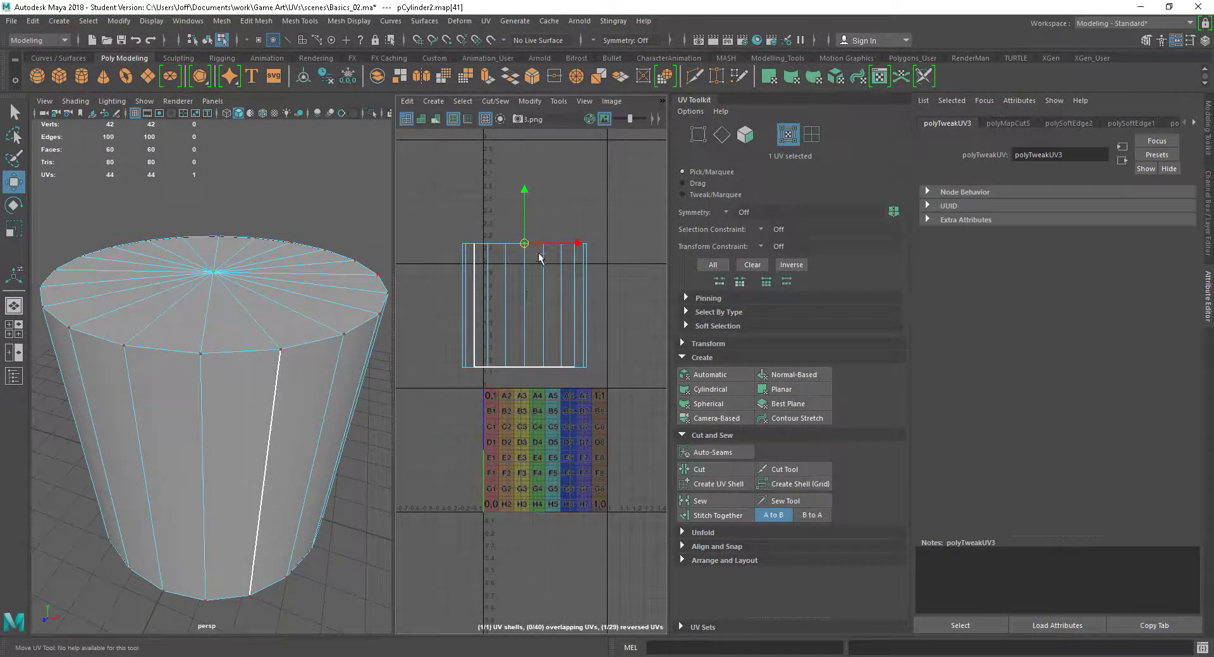
middle_click_drag(531, 256, 550, 338)
key("ctrl+z")
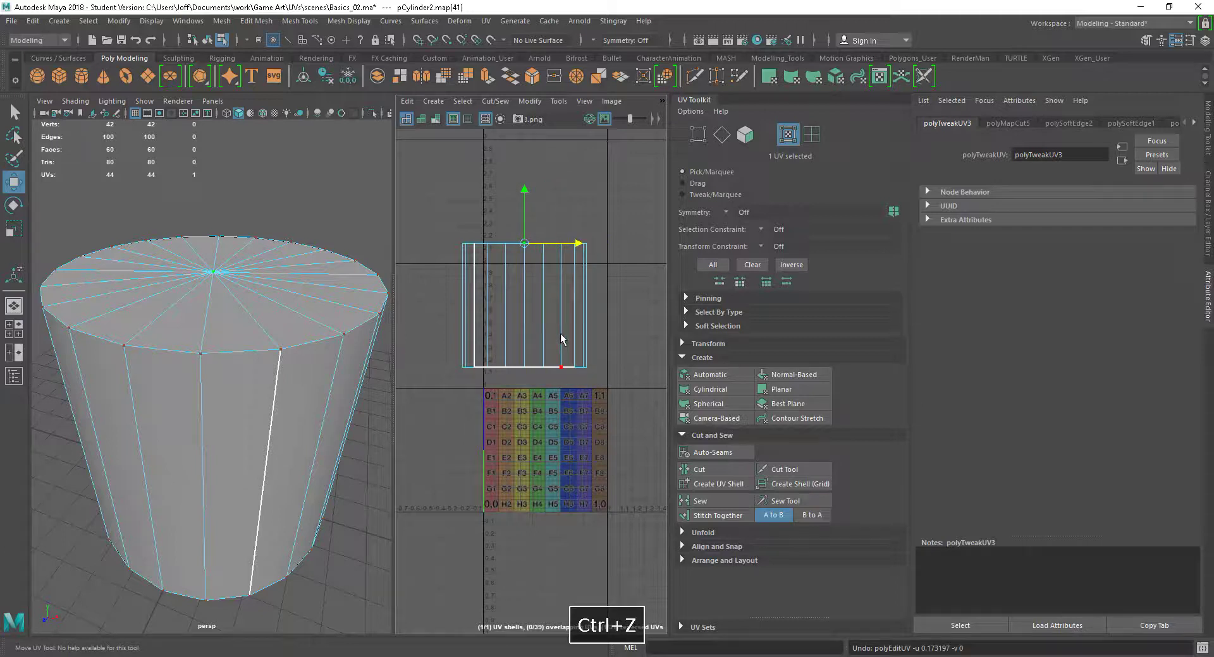
key("ctrl+z")
key("ctrl+z")
key("ctrl+z")
- Return the cylinder to object mode and reapply a planar UV projection to the whole cylinder
right_click_drag(285, 390, 342, 287)
left_click(323, 189)
left_click(308, 366)
scroll(268, 387, "down", 4)
right_click_drag(265, 387, 265, 272)
right_click_drag(553, 410, 605, 412)
right_click_drag(282, 345, 345, 245)
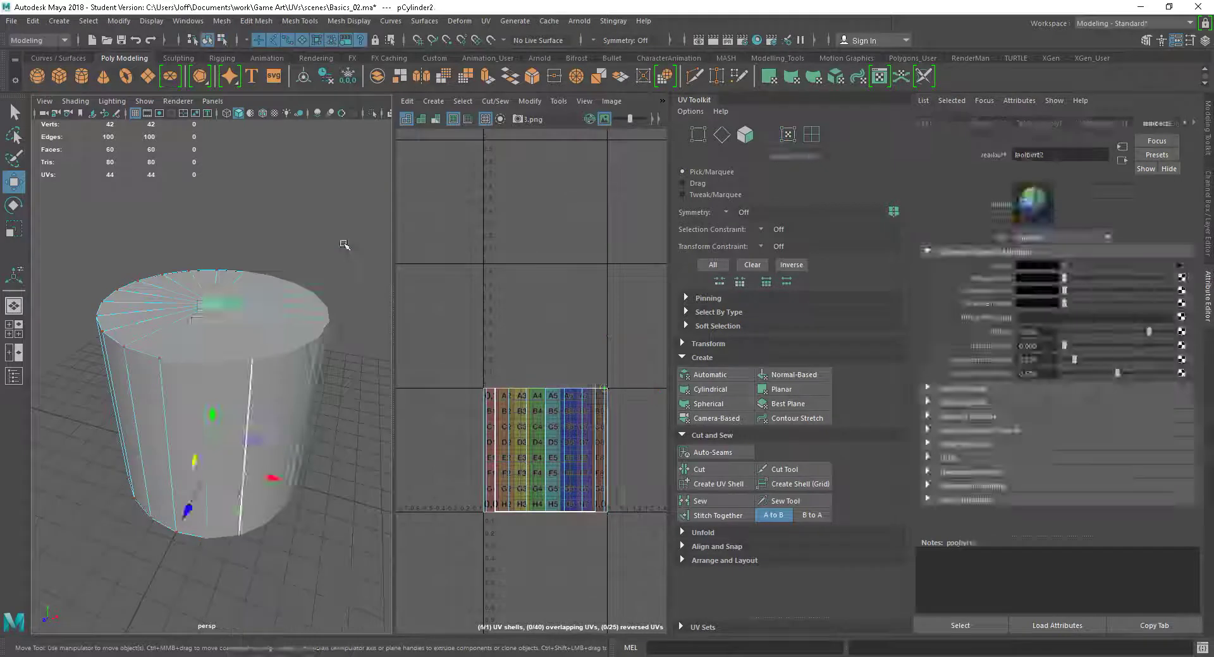
left_click(781, 390)
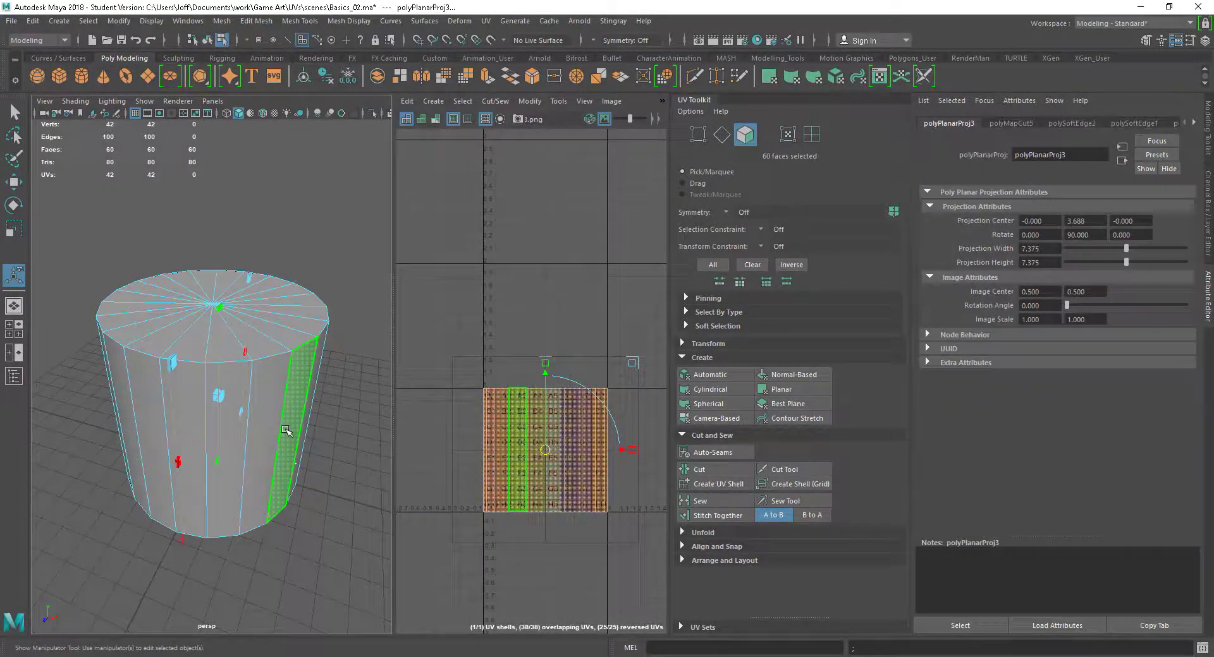
- Select the edge loops around the cylinder's upper and lower rims and harden them
right_click_drag(293, 307, 341, 273)
left_click(336, 270)
left_click(266, 385)
right_click_drag(220, 364, 227, 284)
double_click(231, 363)
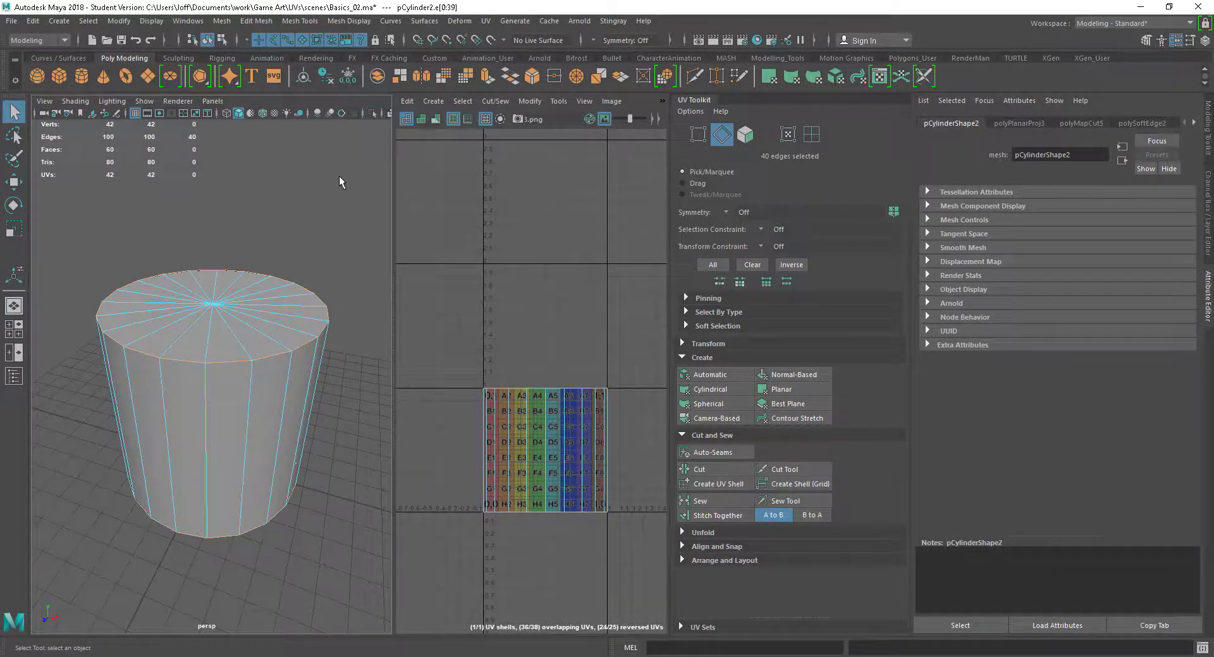
left_click(349, 22)
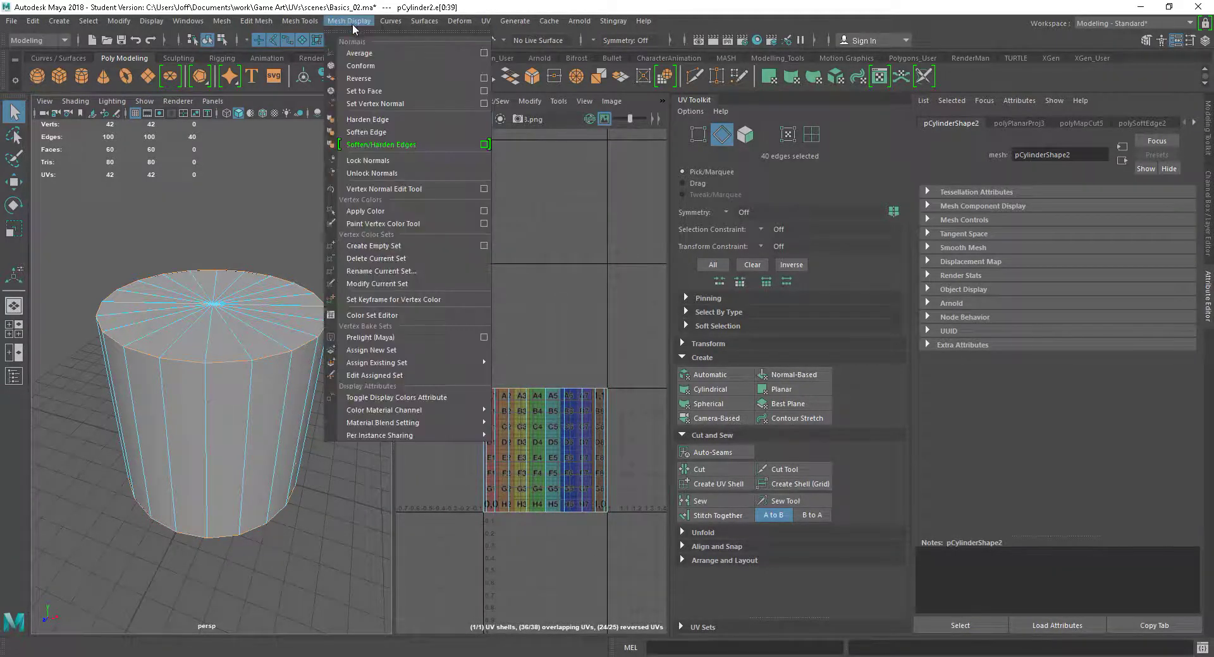
left_click(372, 120)
- Cut the cylinder's UVs using Auto Seams with the method set to Cut along hard edges
right_click_drag(222, 294, 277, 258)
left_click(282, 251)
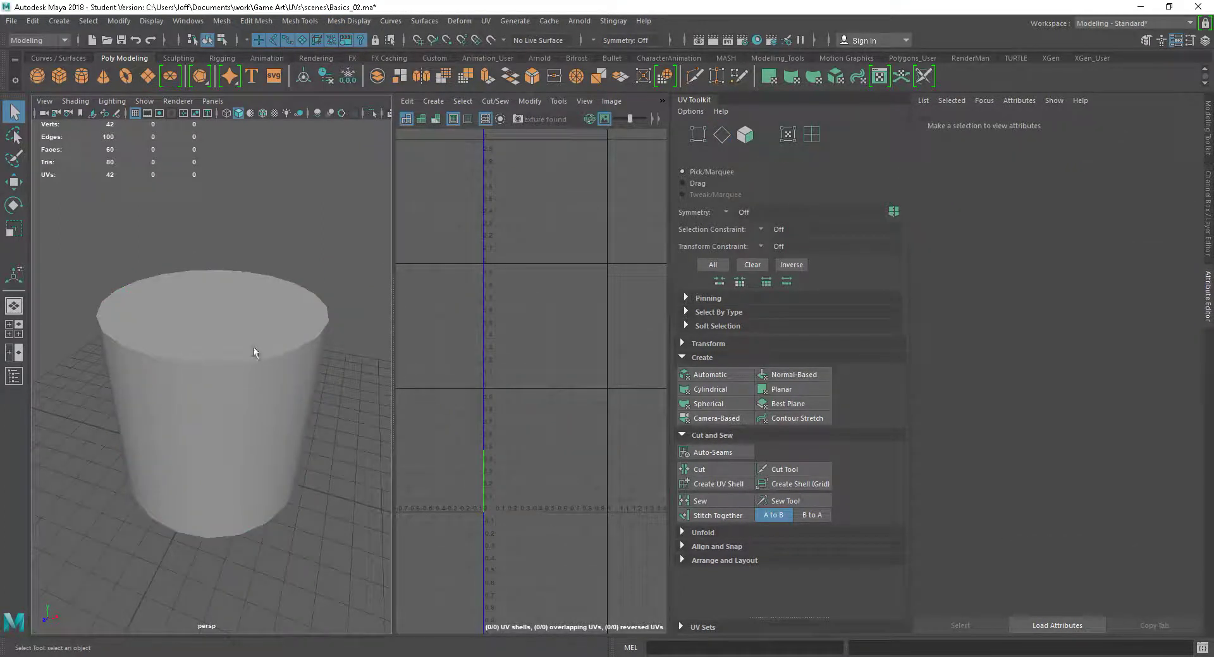
left_click(253, 347)
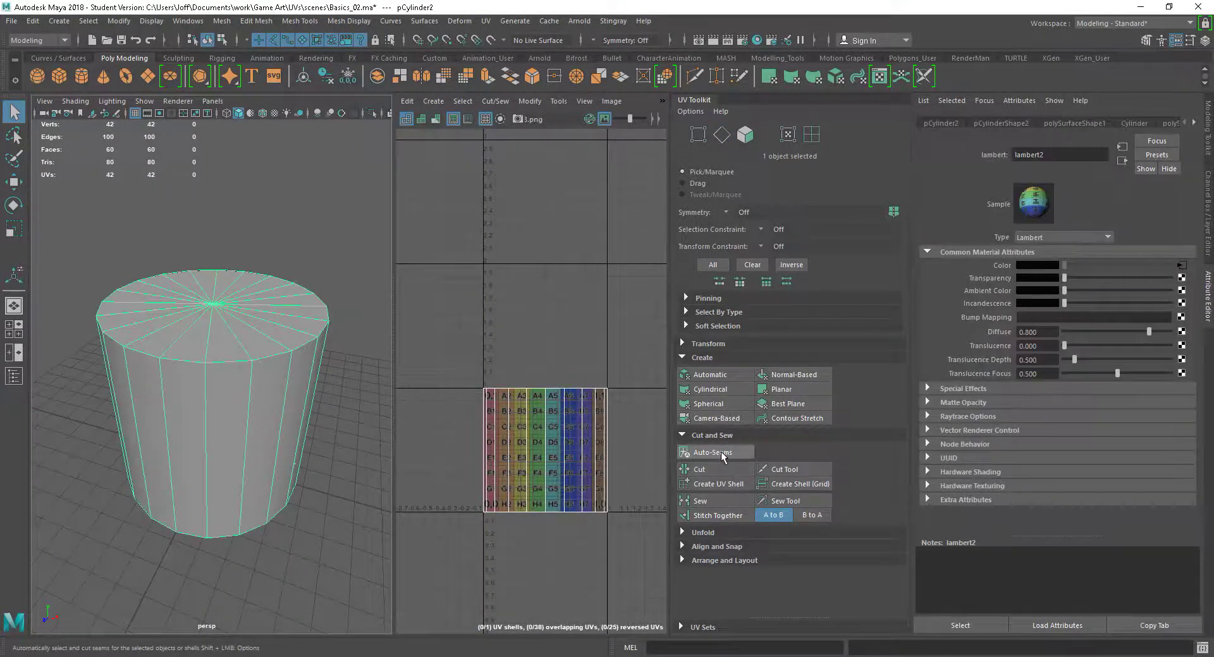
left_click(722, 453, "shift")
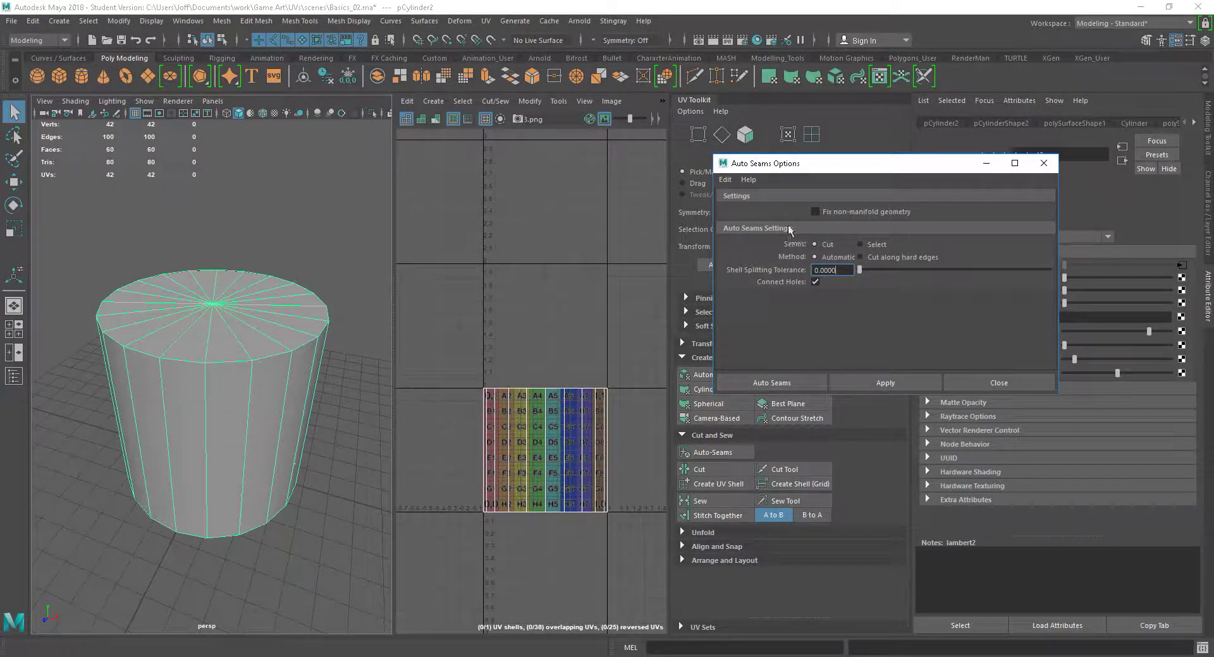
left_click(861, 258)
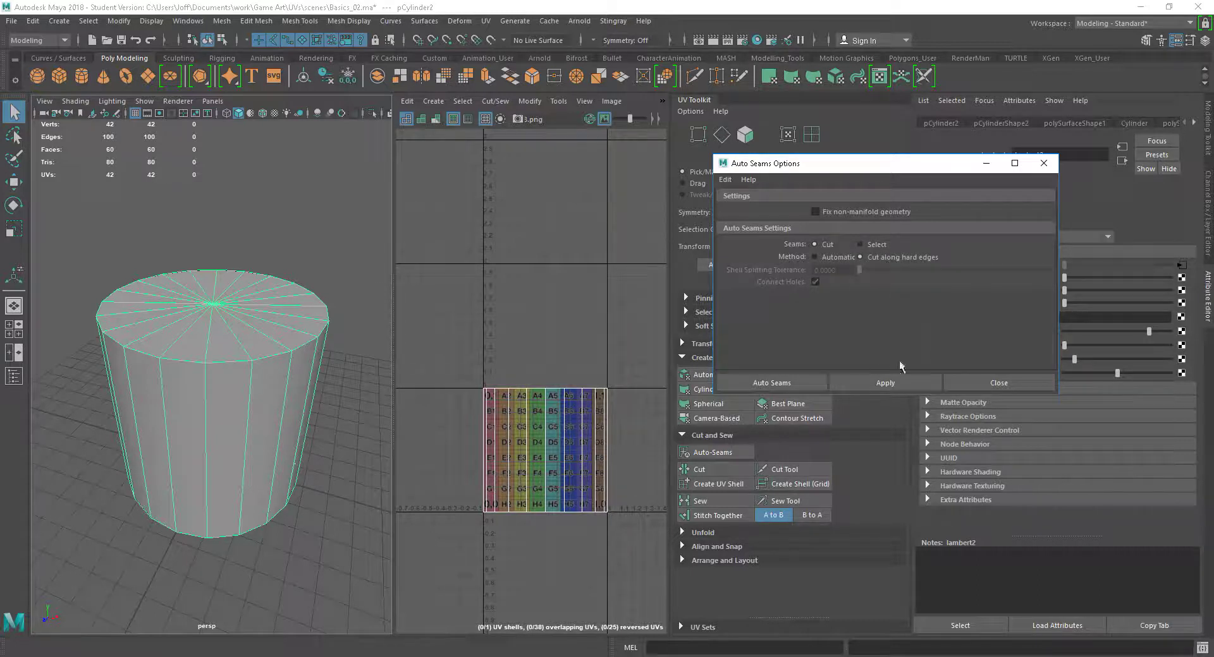
left_click(863, 383)
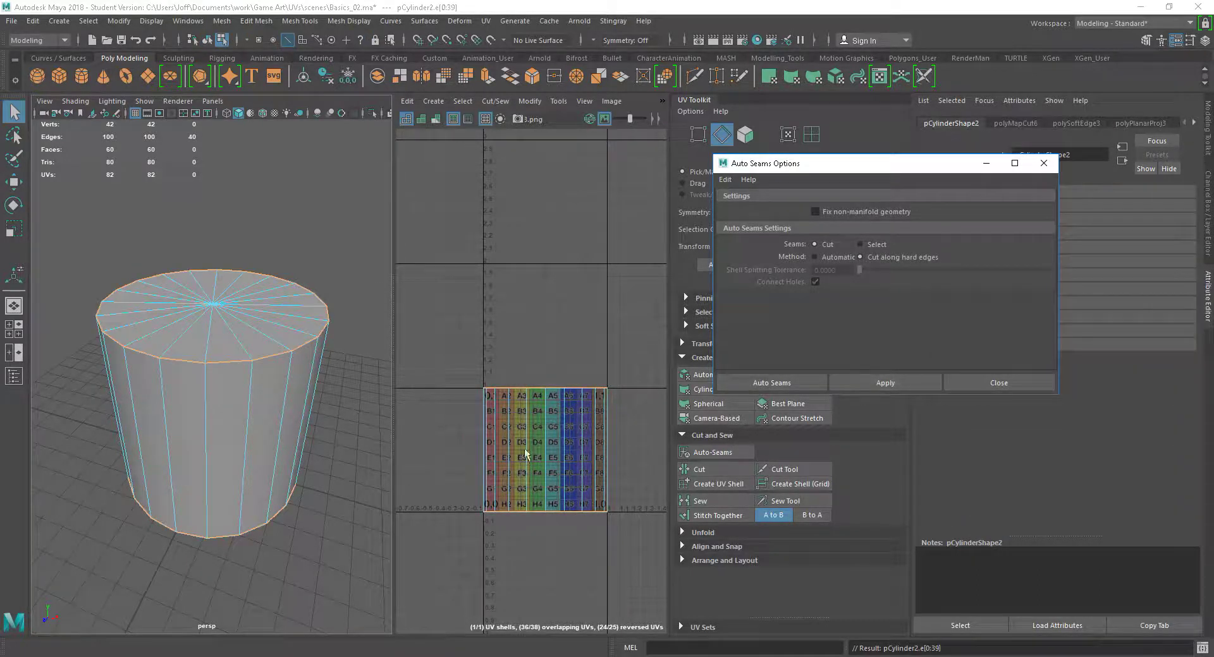
left_click(996, 382)
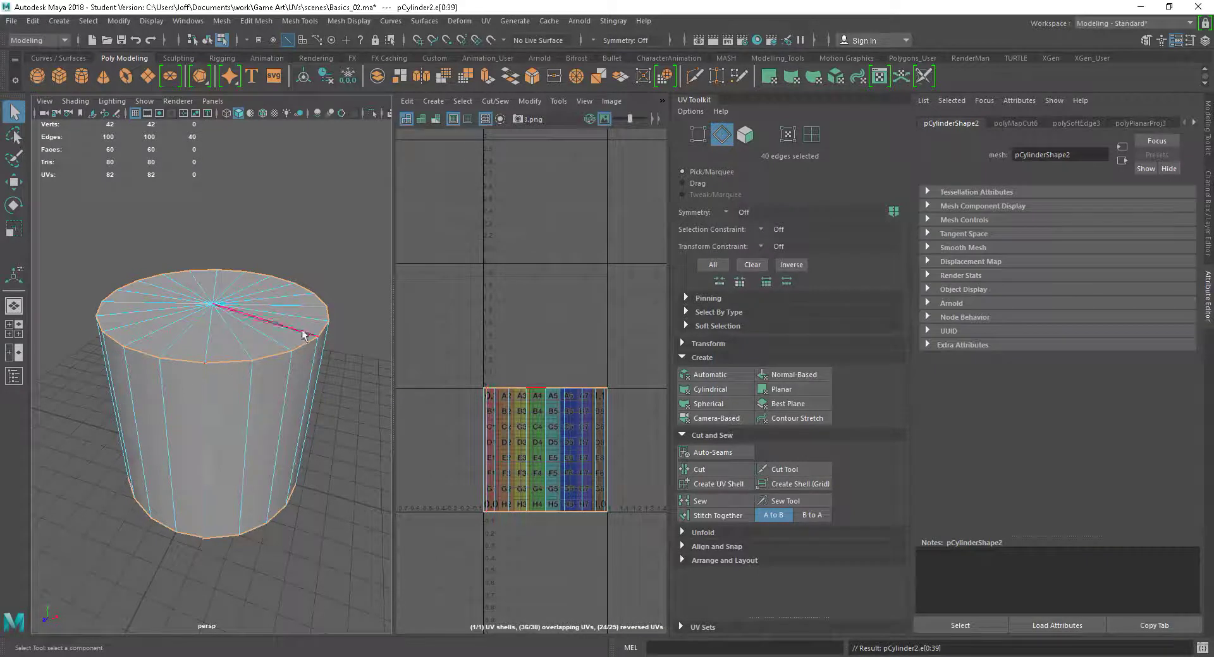
- Select the UV shell of the cylinder's side wall and move it straight up above the 0 to 1 tile
right_click(556, 476)
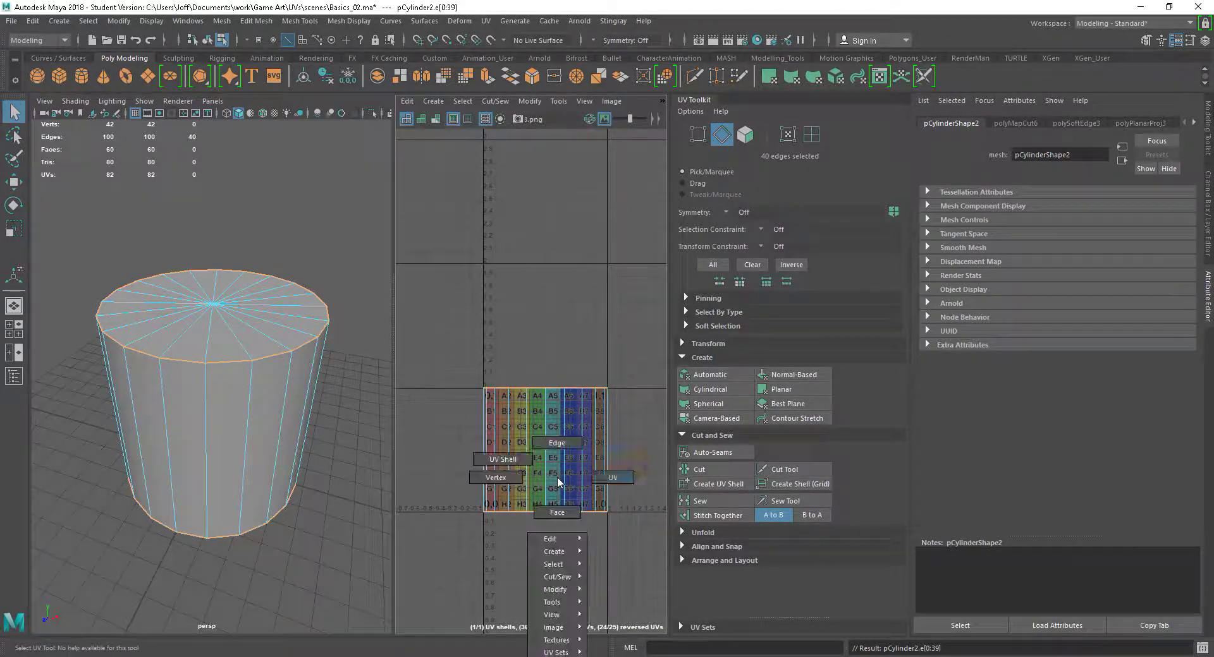
right_click_drag(556, 476, 610, 478)
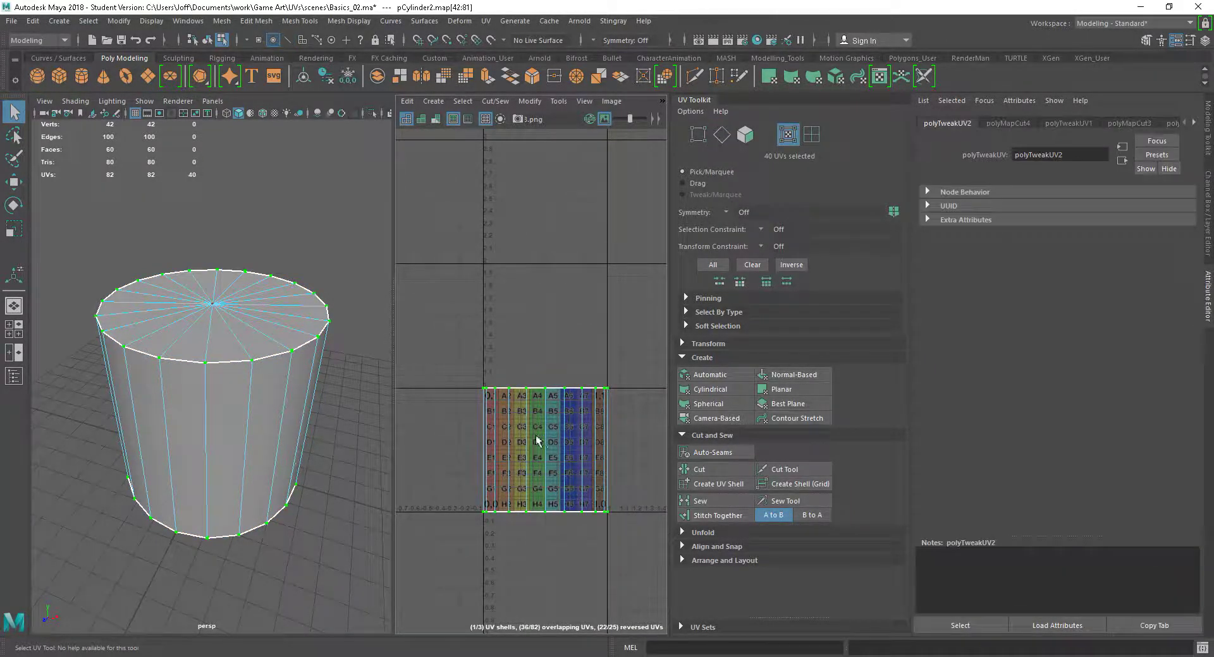
key("w")
left_click_drag(545, 443, 545, 294)
- Reselect the cylinder in object mode and inspect its cut rims against the separated side shell
right_click_drag(228, 356, 281, 283)
left_click(282, 266)
left_click(239, 382)
right_click_drag(240, 382, 244, 414, "alt")
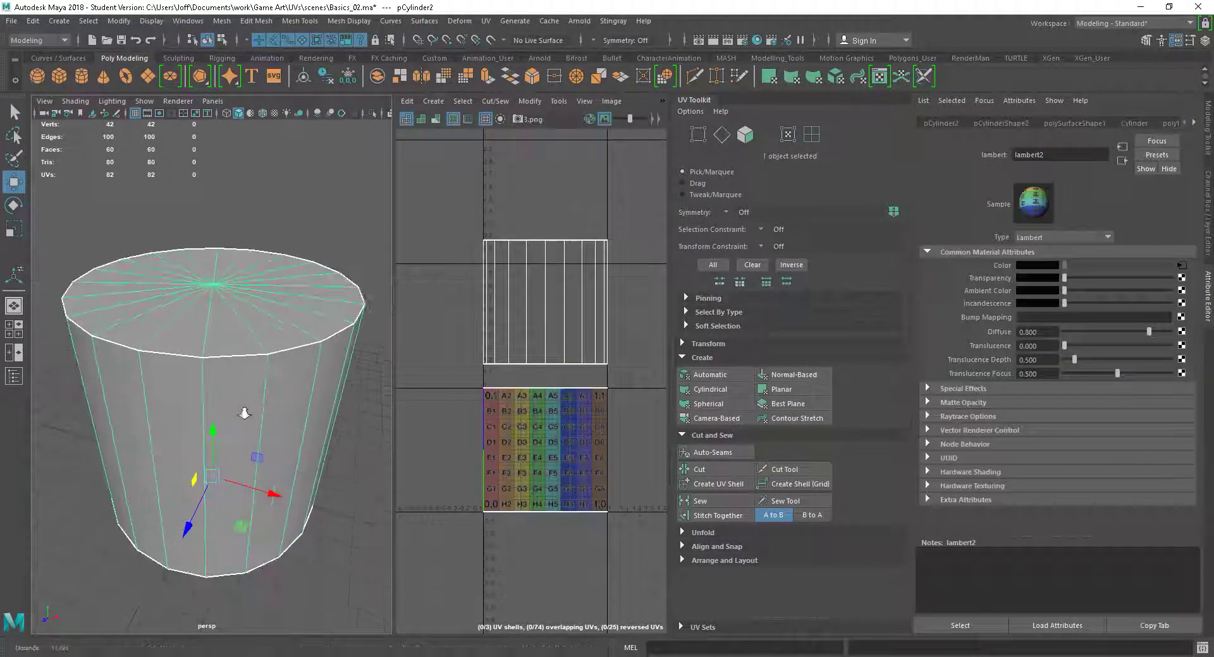
middle_click_drag(244, 414, 255, 409, "alt")
right_click_drag(335, 442, 282, 419, "alt")
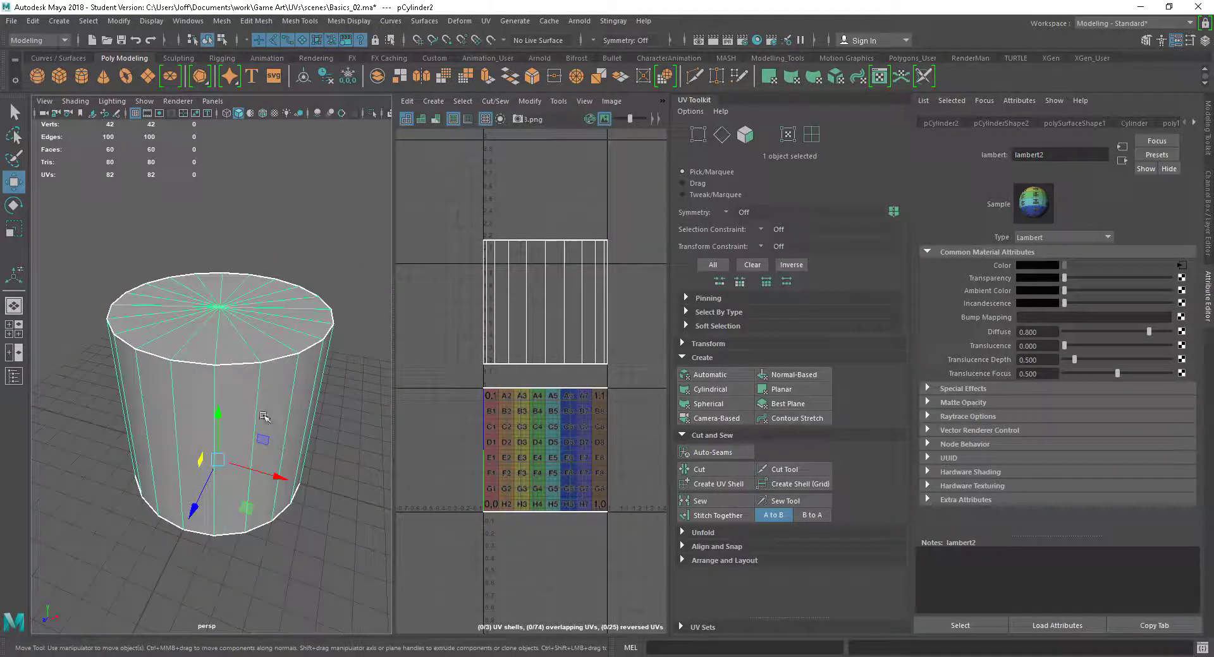
left_click_drag(261, 417, 254, 411, "alt")
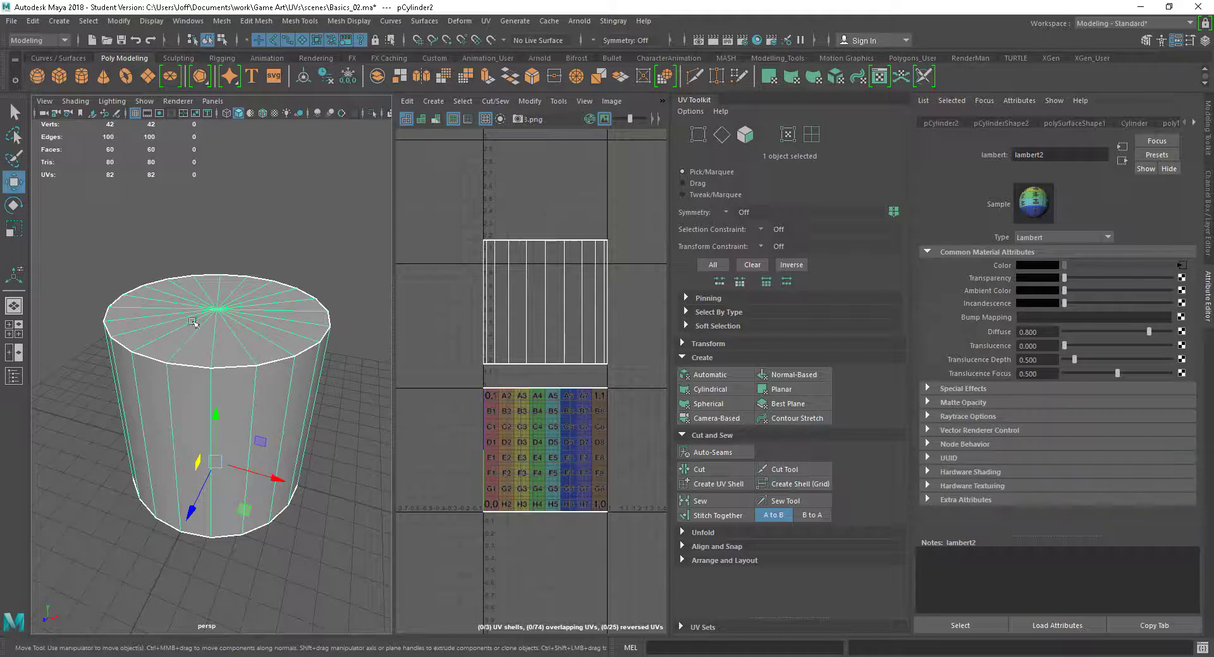
left_click_drag(254, 412, 263, 416, "alt")
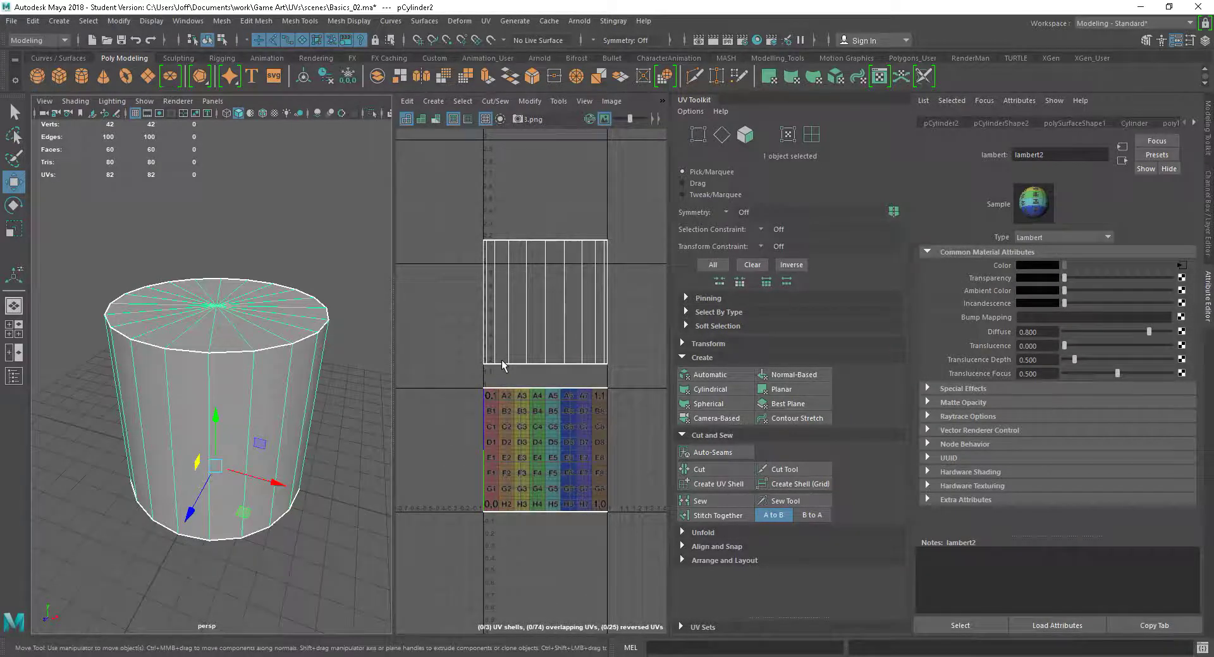